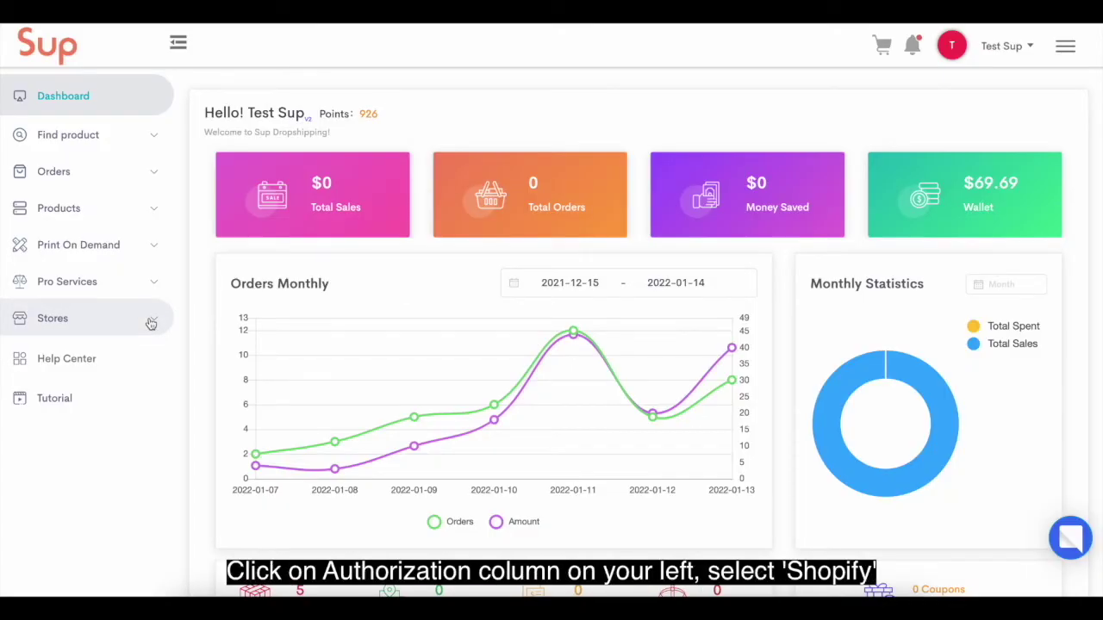
# - Authorize the Shopify store from Stores > Shopify and install the Sup Dropshipping app
pyautogui.click(150, 320)
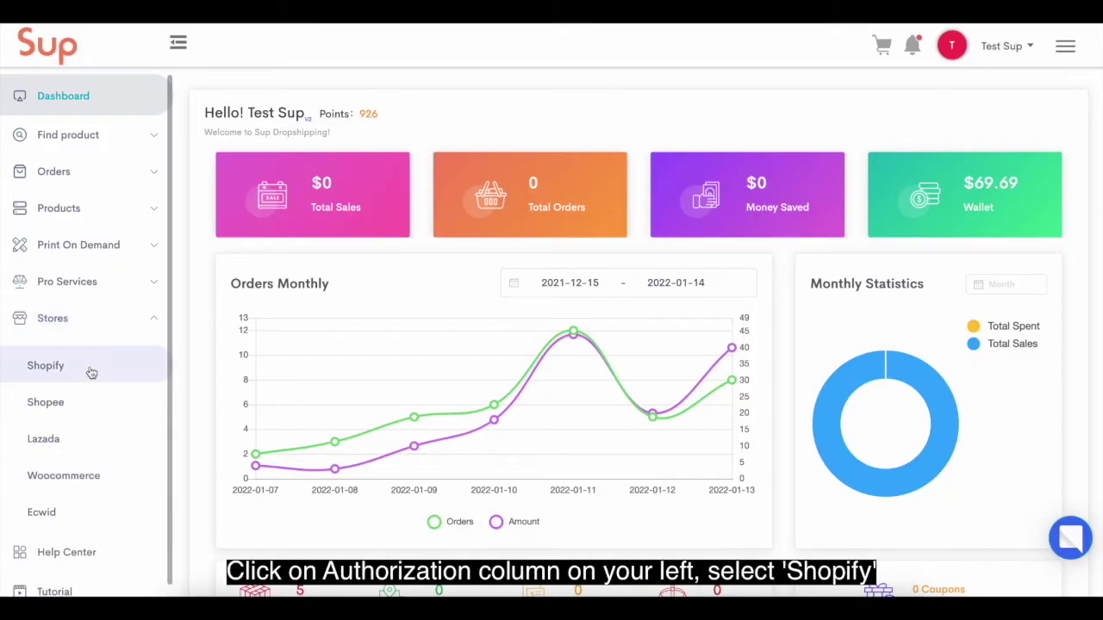
pyautogui.click(91, 372)
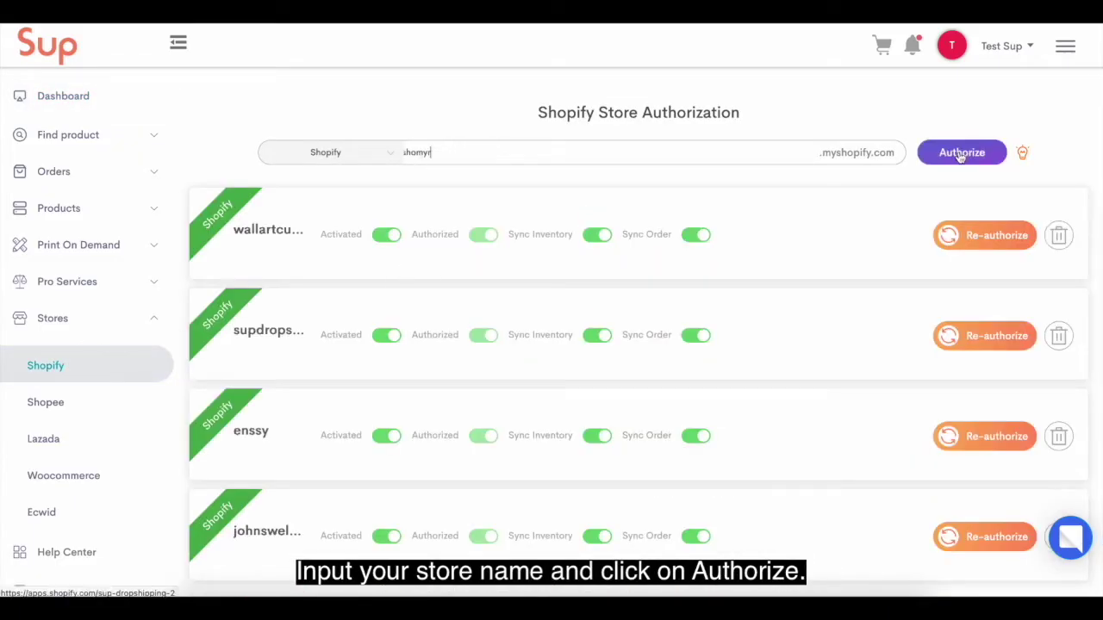
pyautogui.click(961, 152)
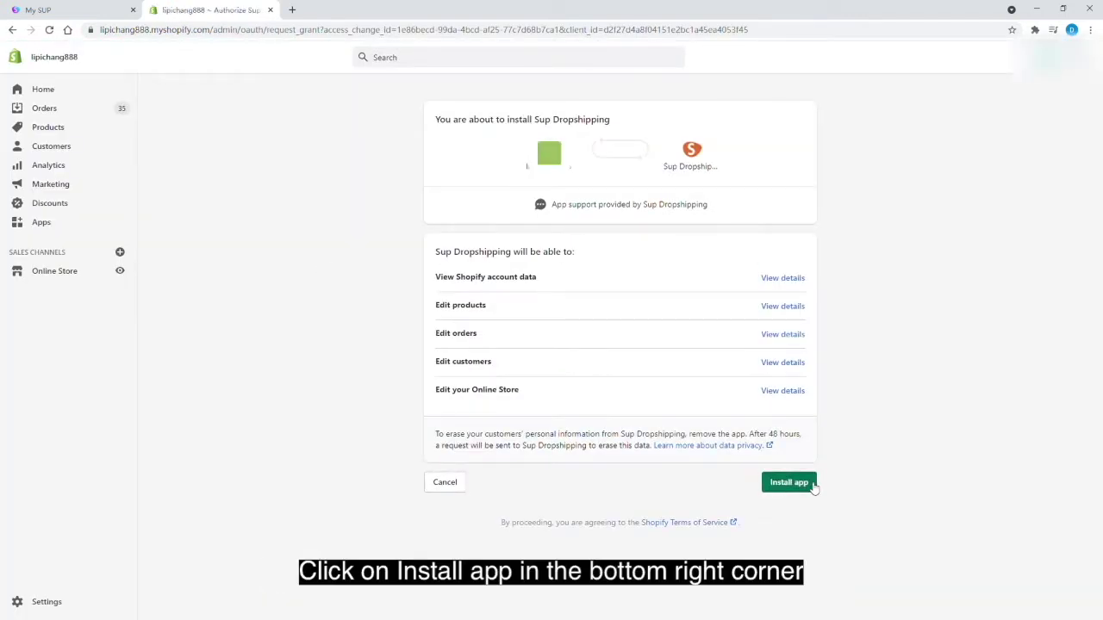
pyautogui.click(811, 487)
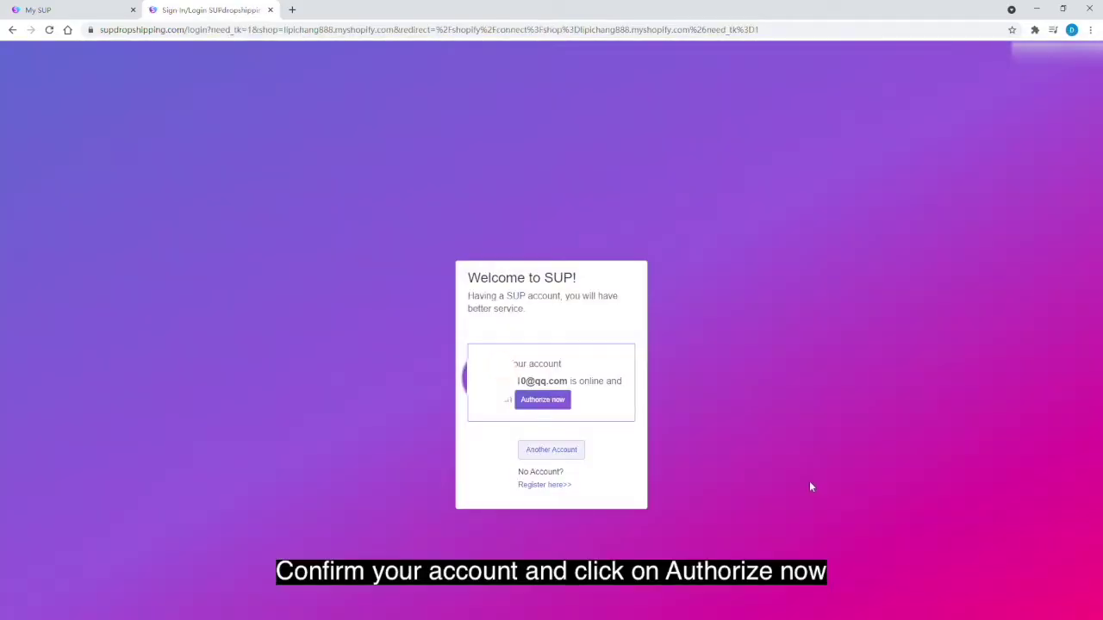
# - Authorize the Shopify connection with the current SUP account
pyautogui.click(566, 407)
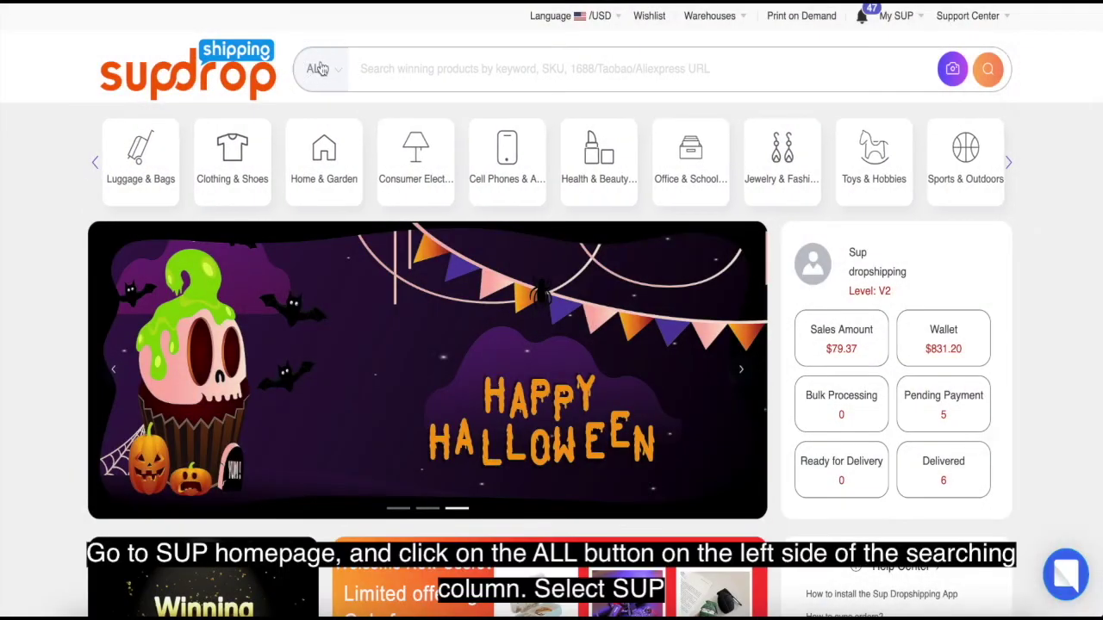
# - Search SUP's own catalogue for 'bags'
pyautogui.click(328, 69)
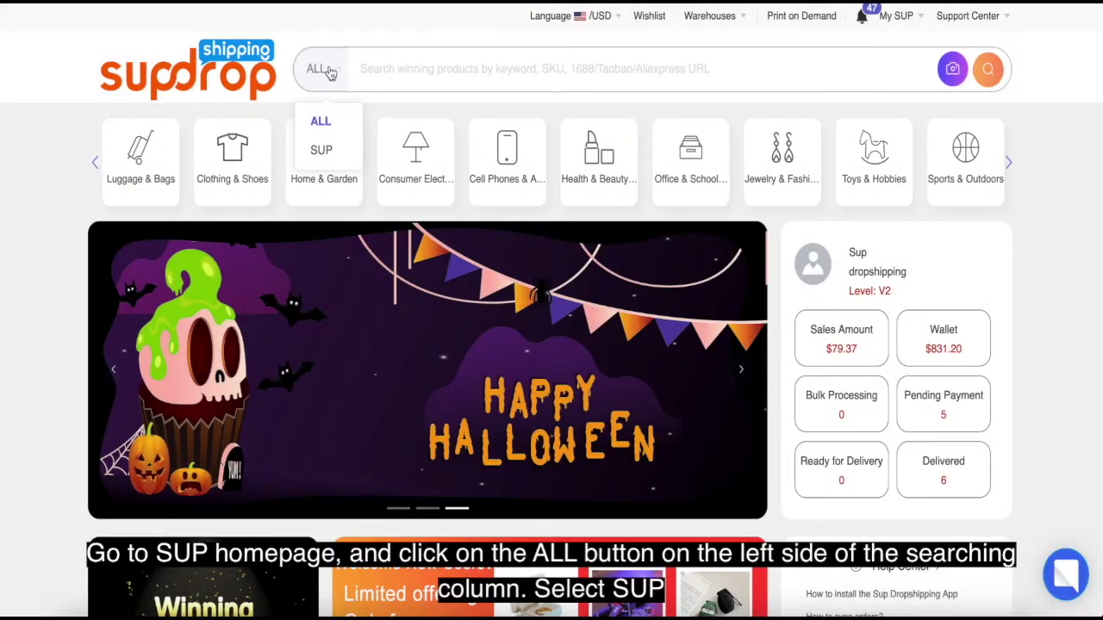
pyautogui.click(320, 152)
pyautogui.click(416, 81)
pyautogui.write('bags')
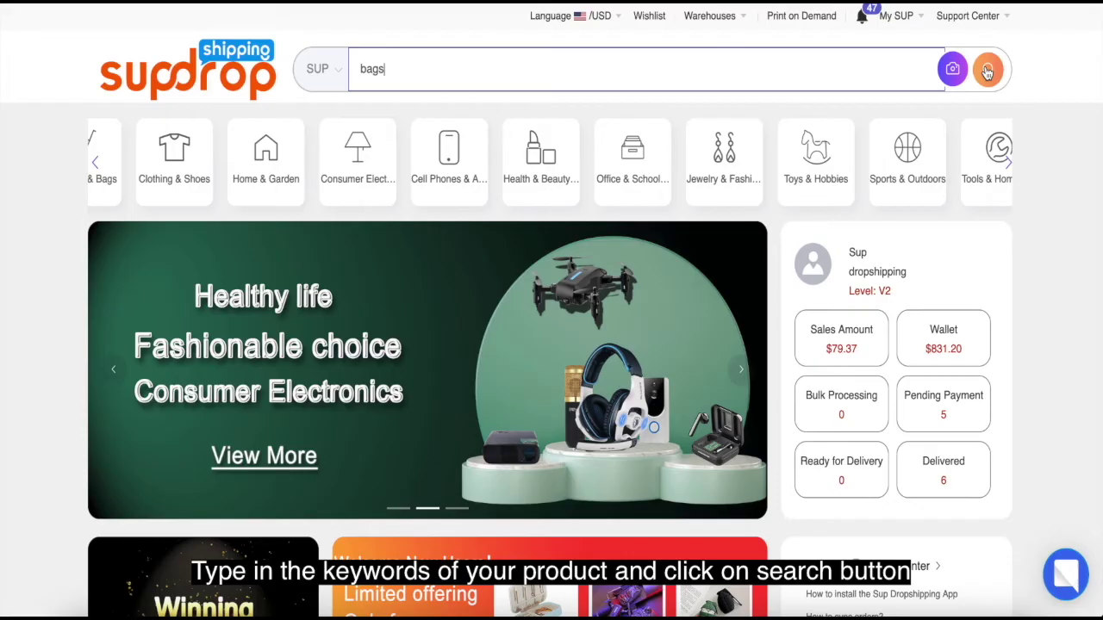
pyautogui.click(988, 72)
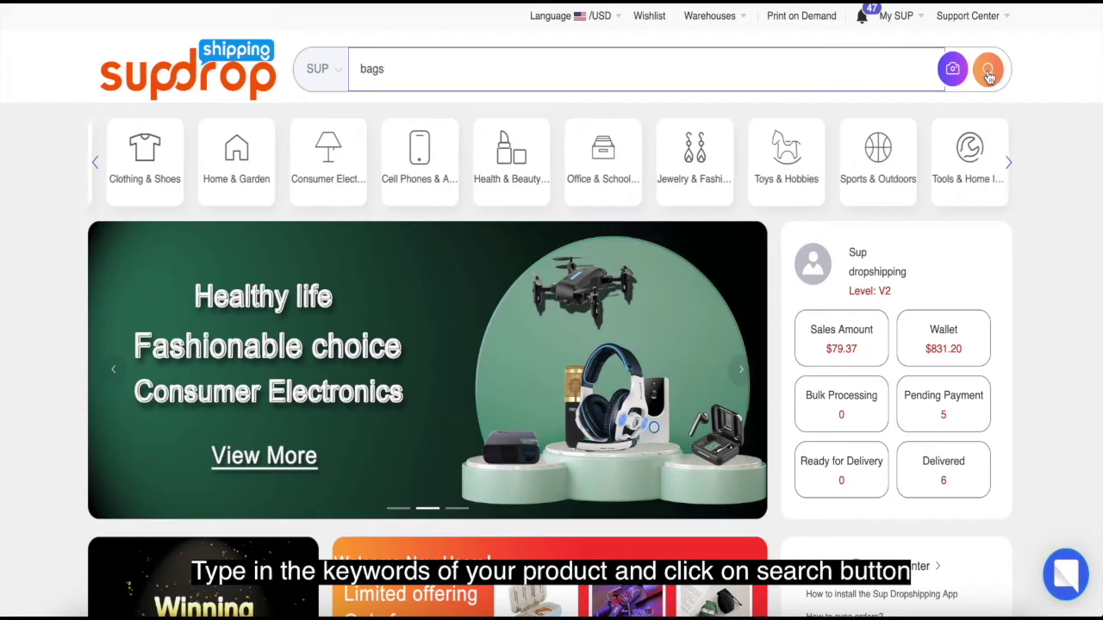
# - Browse the bag results and start listing the dinosaur schoolbag set
pyautogui.scroll(-1, 718, 299)
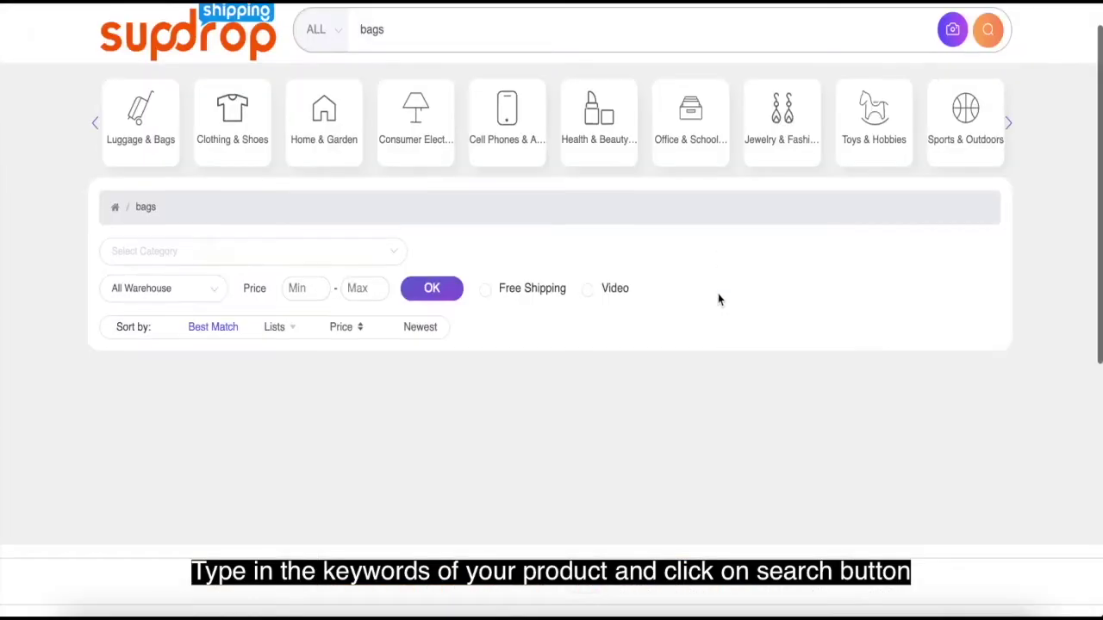
pyautogui.scroll(-6, 718, 299)
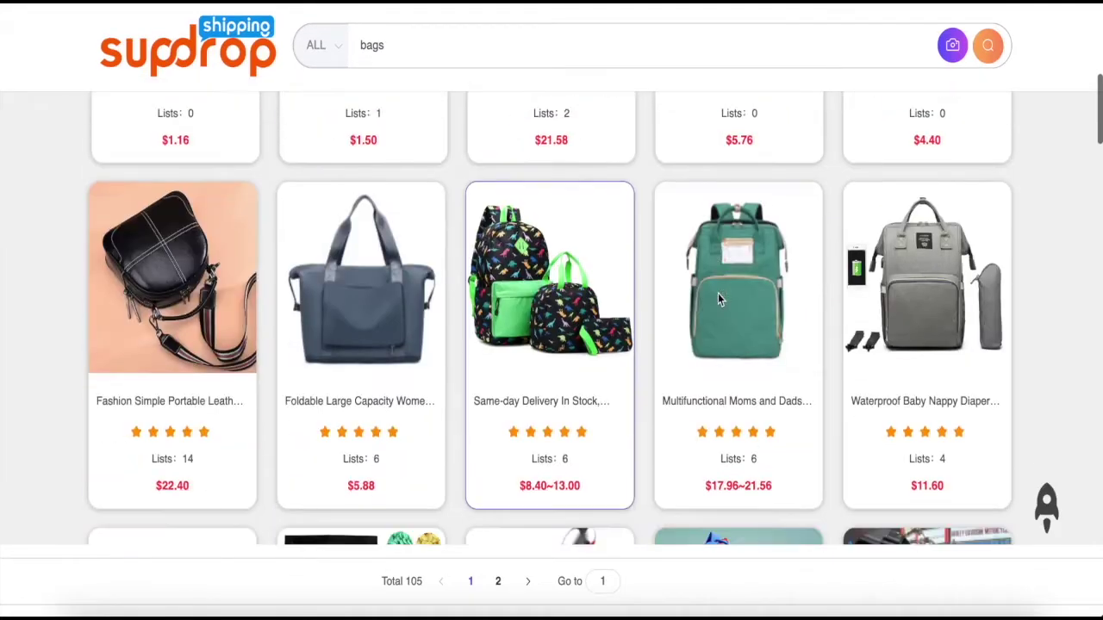
pyautogui.scroll(-3, 718, 293)
pyautogui.scroll(2, 717, 293)
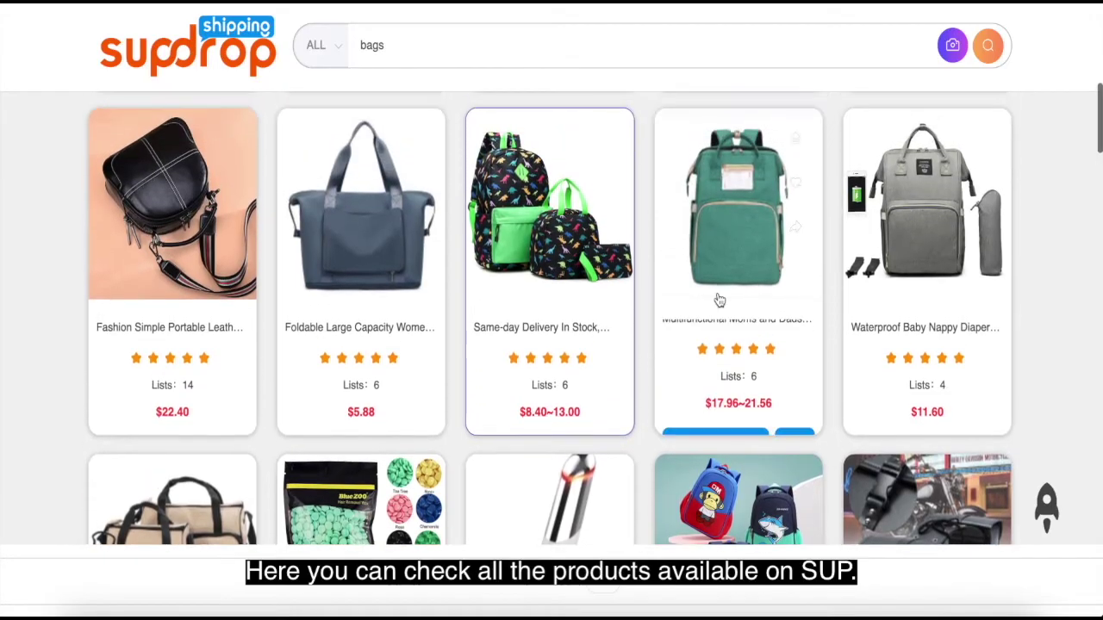
pyautogui.moveTo(595, 318)
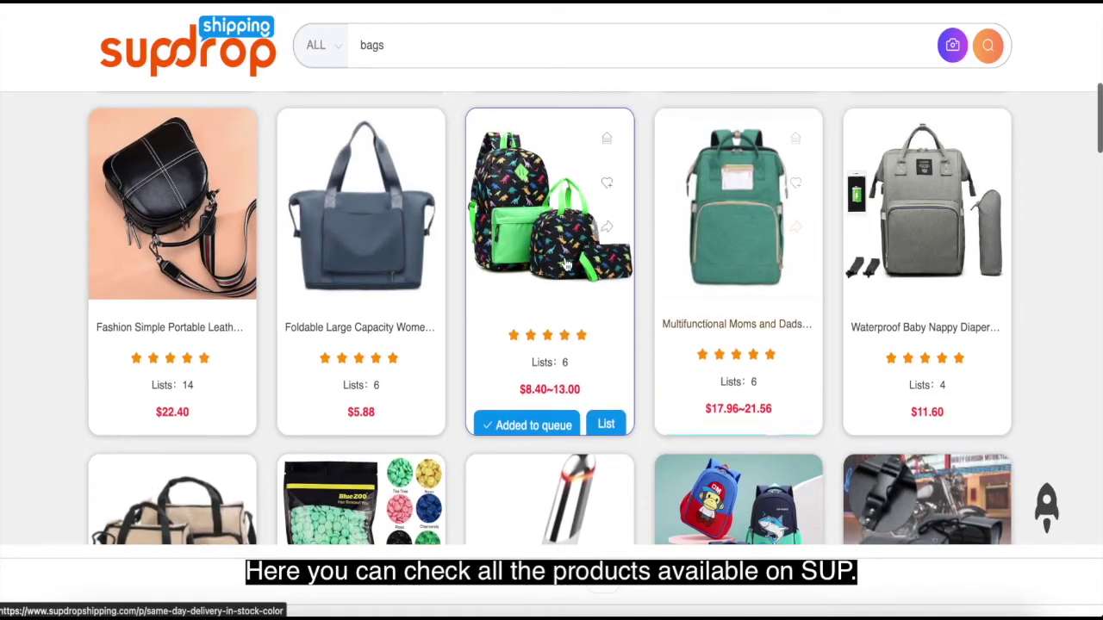
pyautogui.click(608, 414)
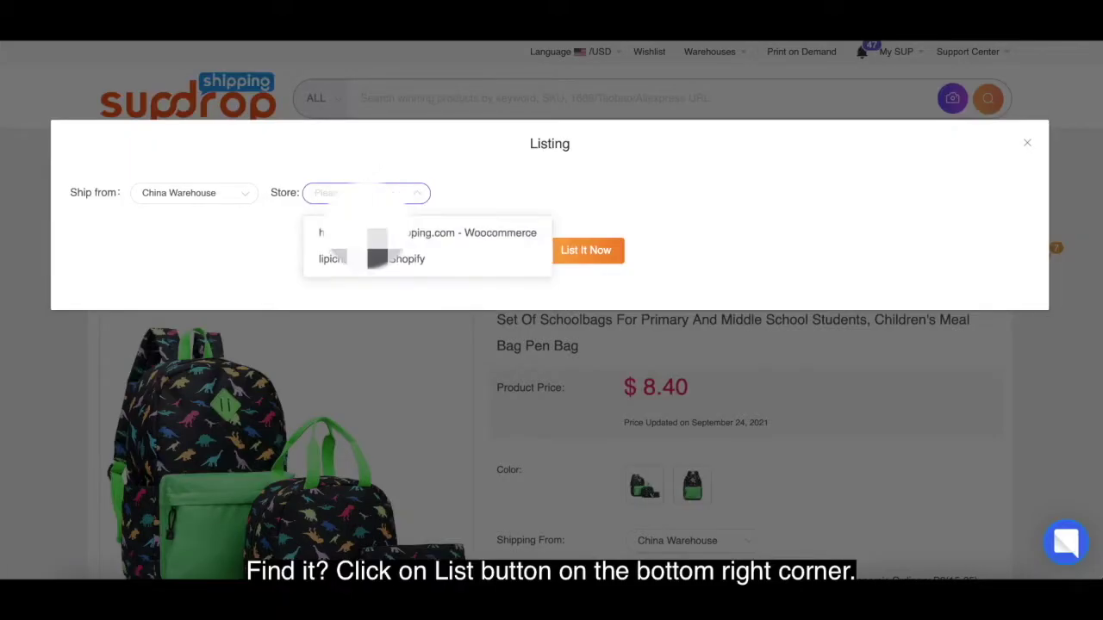
# - List the schoolbag set to the Shopify store with variant prices 25 and 17
pyautogui.click(405, 258)
pyautogui.click(257, 238)
pyautogui.click(644, 357)
pyautogui.write('25')
pyautogui.press('Tab')
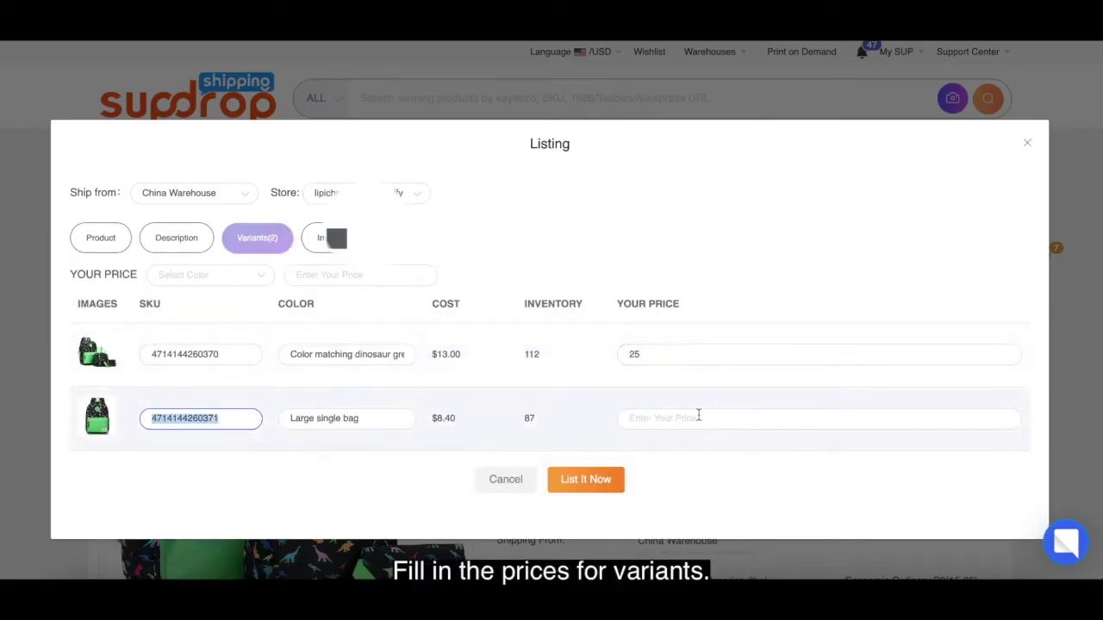
pyautogui.press('Tab')
pyautogui.press('Tab')
pyautogui.write('17')
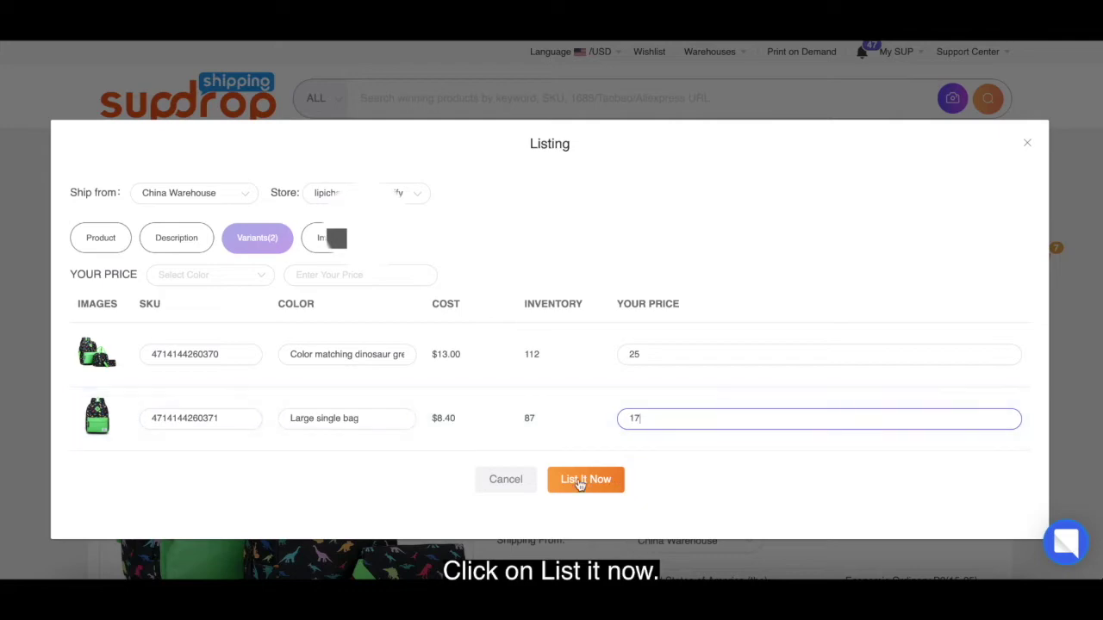
pyautogui.click(583, 480)
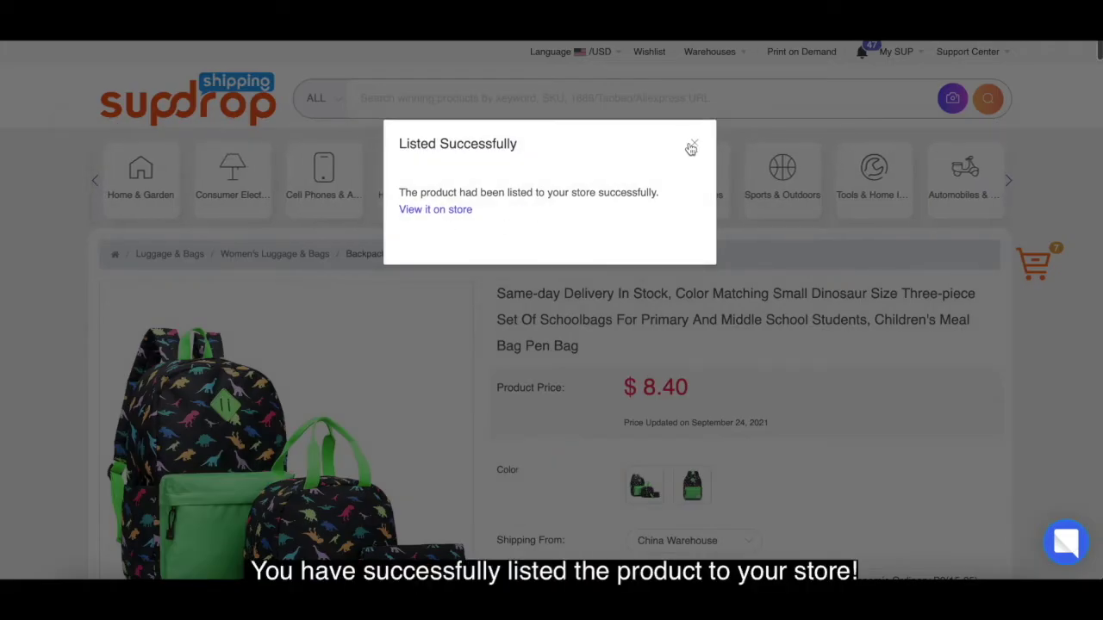
# - Dismiss the listed-successfully message and return to the My SUP dashboard
pyautogui.click(698, 147)
pyautogui.moveTo(896, 52)
pyautogui.click(898, 84)
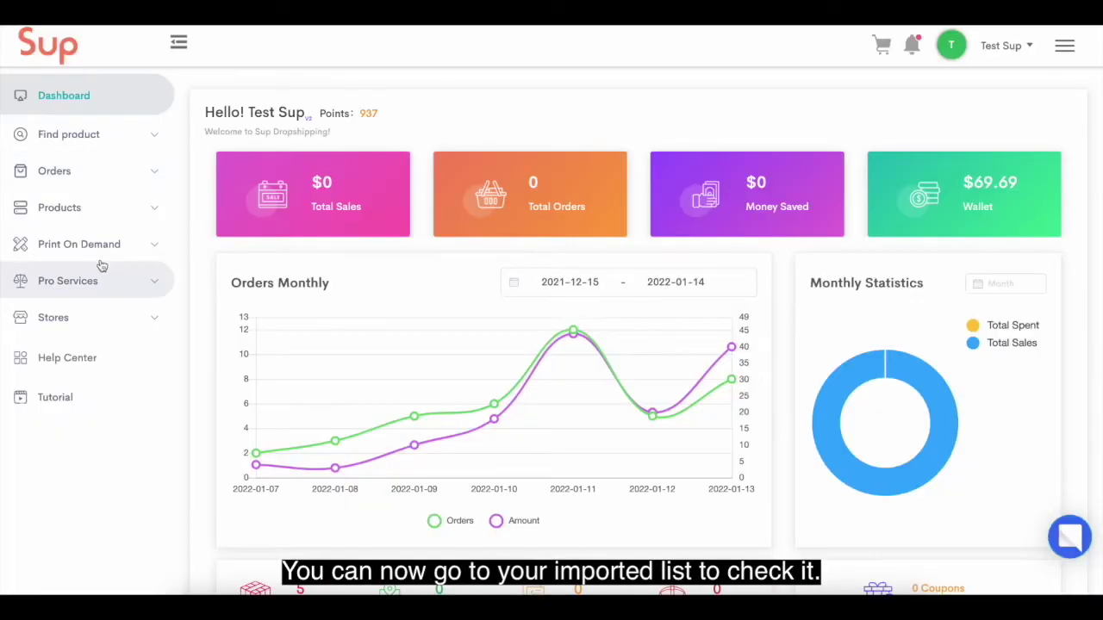
# - Open Products > Listed to review the listed schoolbag set at $13.00
pyautogui.click(133, 212)
pyautogui.click(54, 290)
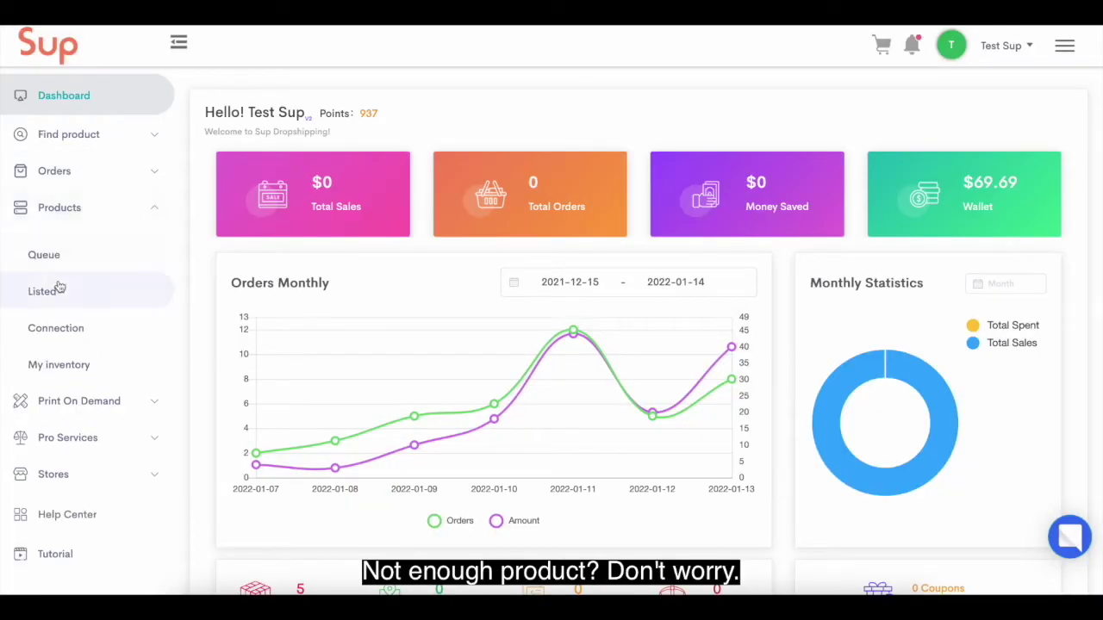
pyautogui.moveTo(249, 288)
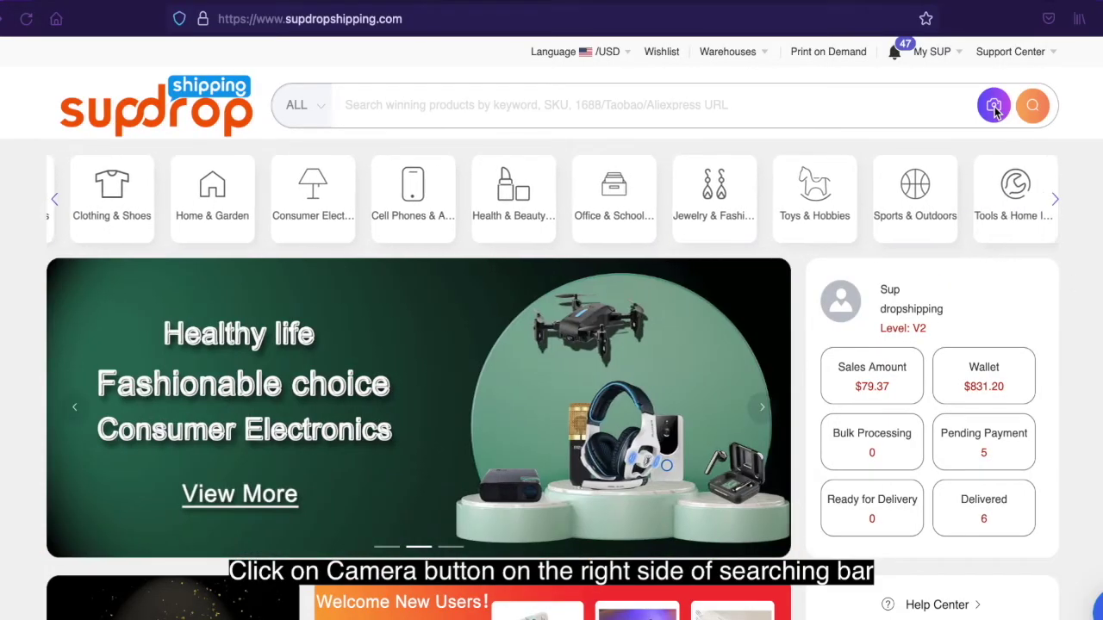
# - Run an image search for suppliers using the black leggings photo
pyautogui.click(994, 106)
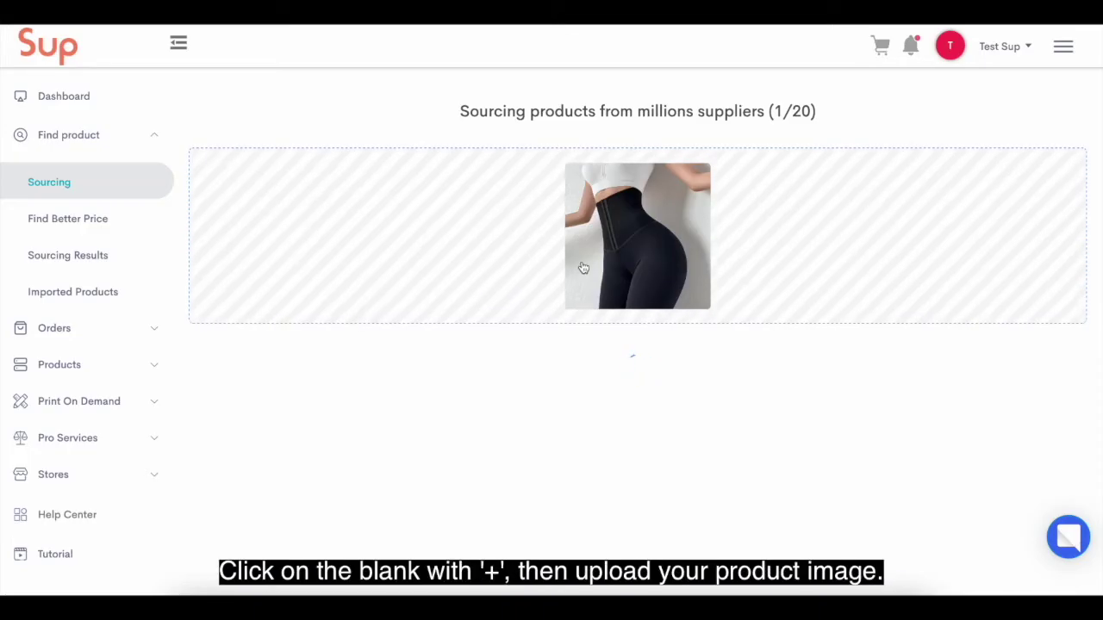
pyautogui.scroll(-2, 545, 374)
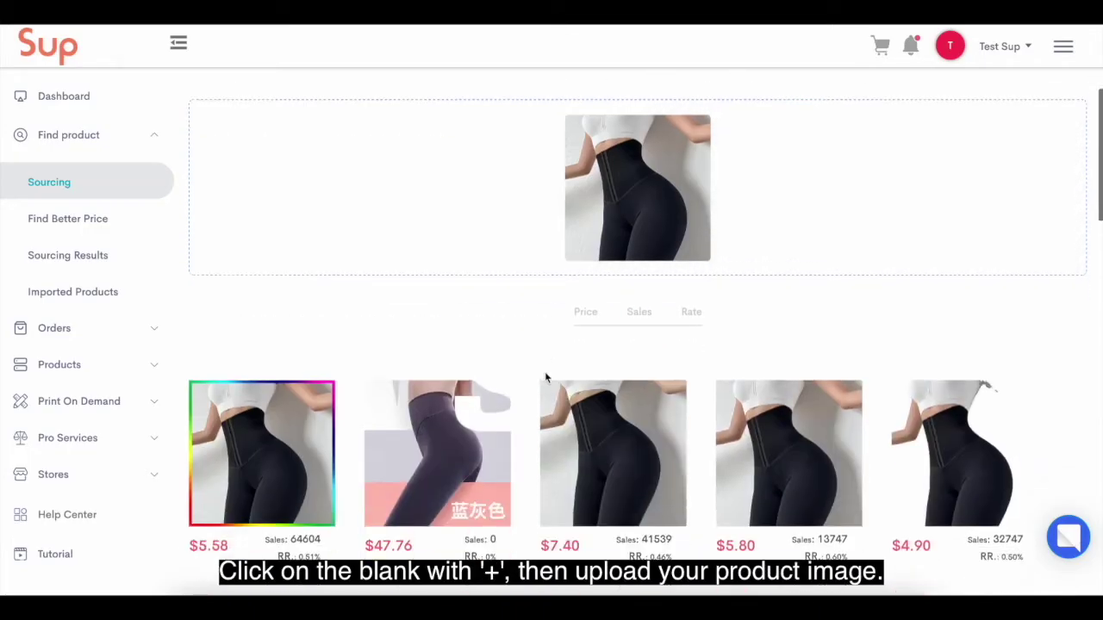
pyautogui.scroll(-1, 544, 377)
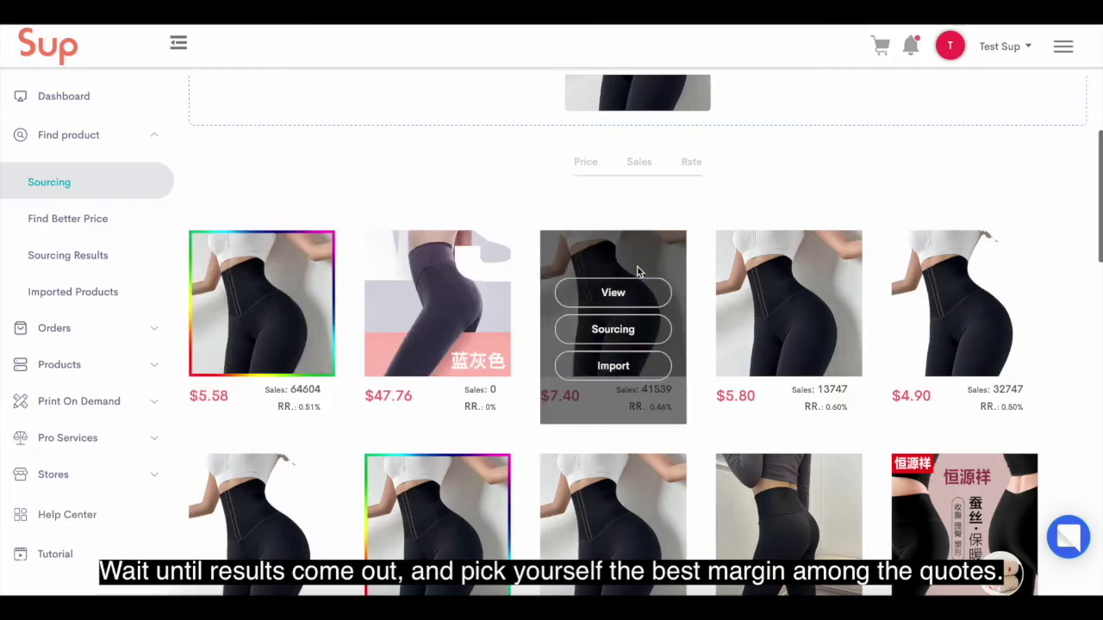
# - Sort the leggings supplier results by price, sales and repurchase rate
pyautogui.click(584, 168)
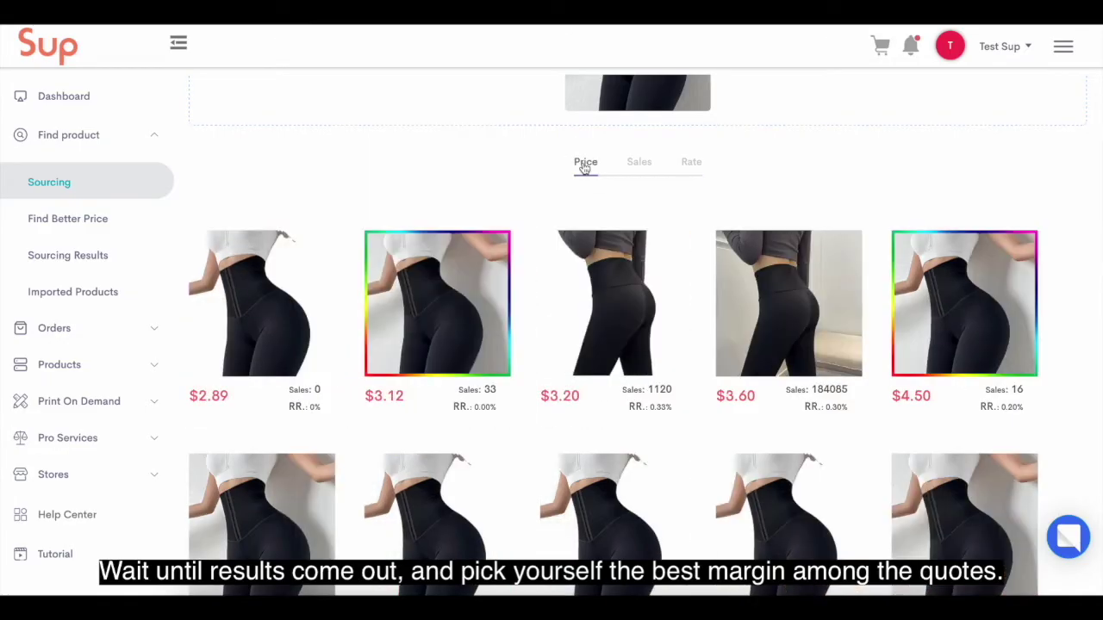
pyautogui.click(642, 164)
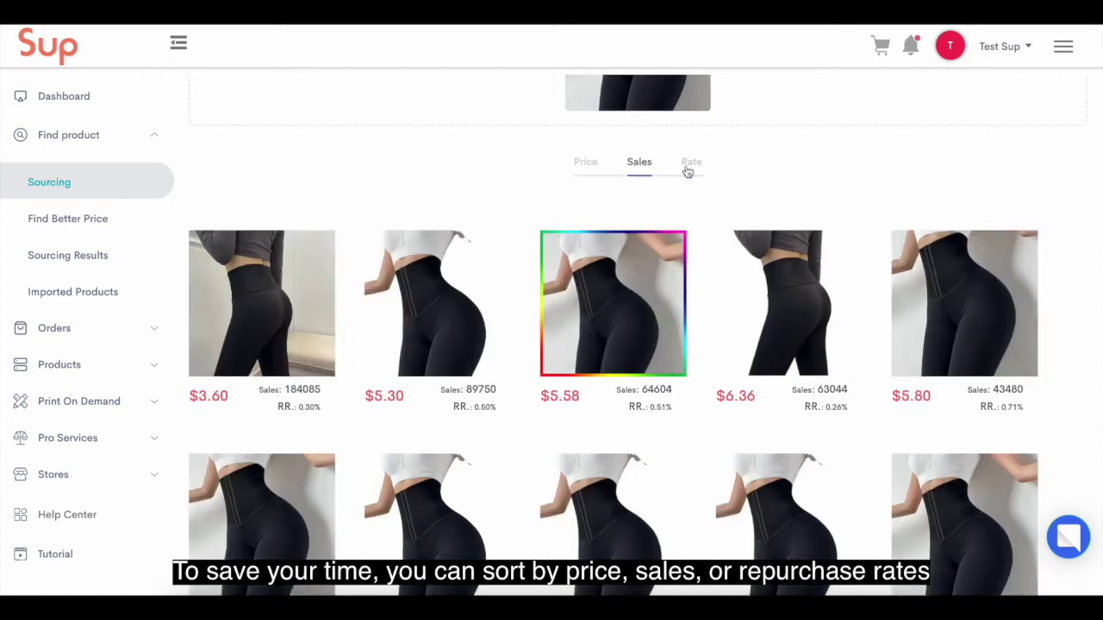
pyautogui.click(689, 165)
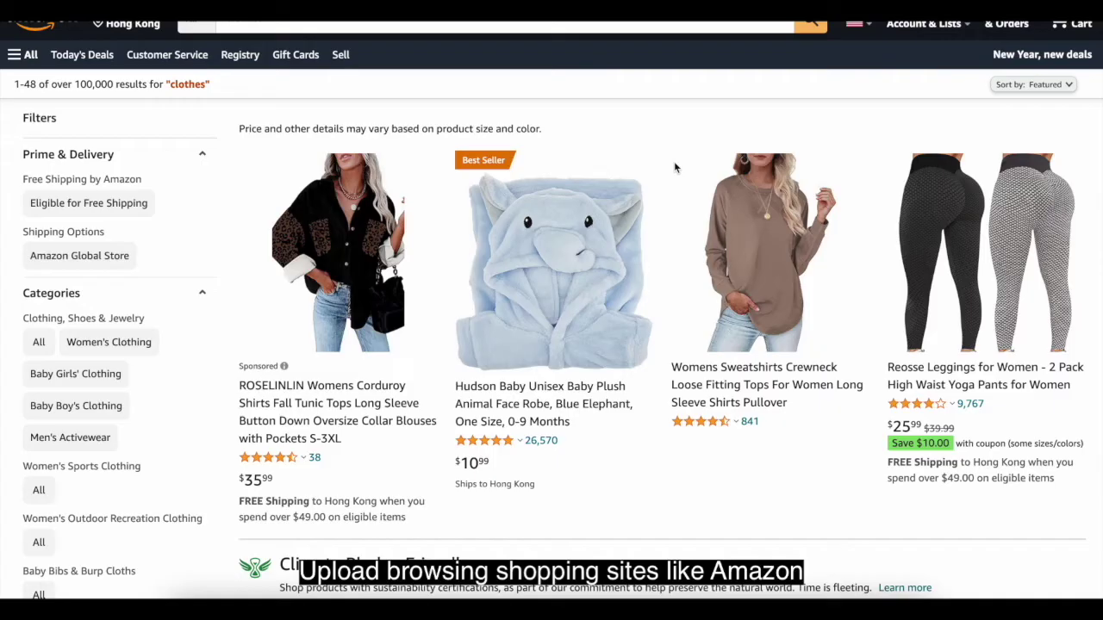
# - Capture and save a cropped screenshot of the brown sweatshirt photo
pyautogui.hotkey('alt', 'a')
pyautogui.moveTo(665, 157); pyautogui.dragTo(845, 247)
pyautogui.rightClick(845, 246)
pyautogui.moveTo(665, 160)
pyautogui.mouseDown()
pyautogui.moveTo(729, 157)
pyautogui.moveTo(855, 326)
pyautogui.moveTo(847, 355)
pyautogui.mouseUp()
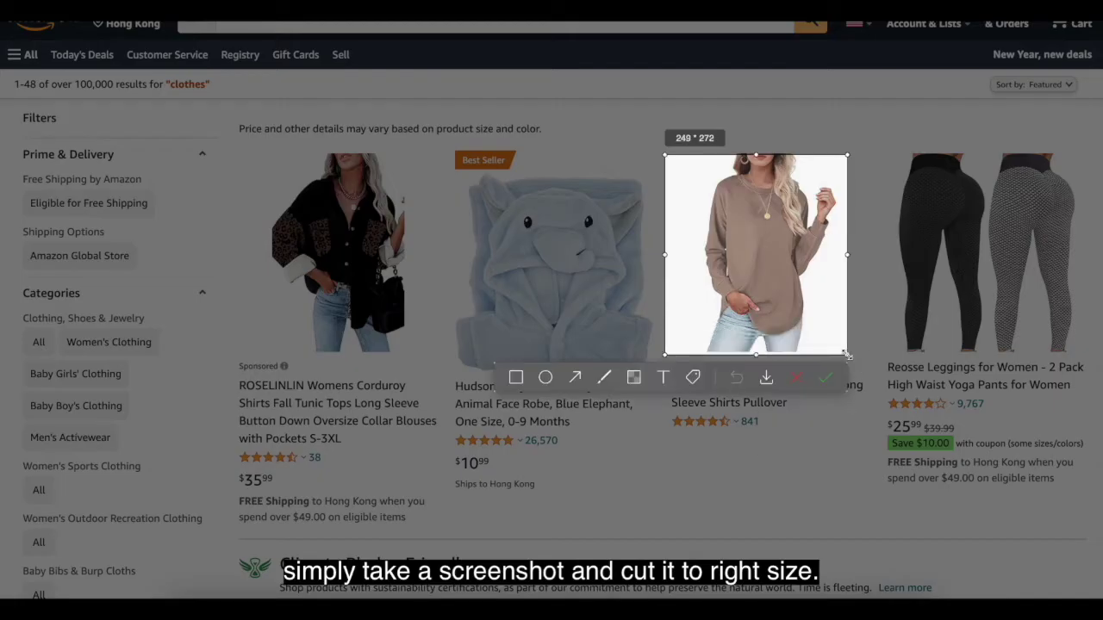
pyautogui.click(768, 378)
pyautogui.click(628, 203)
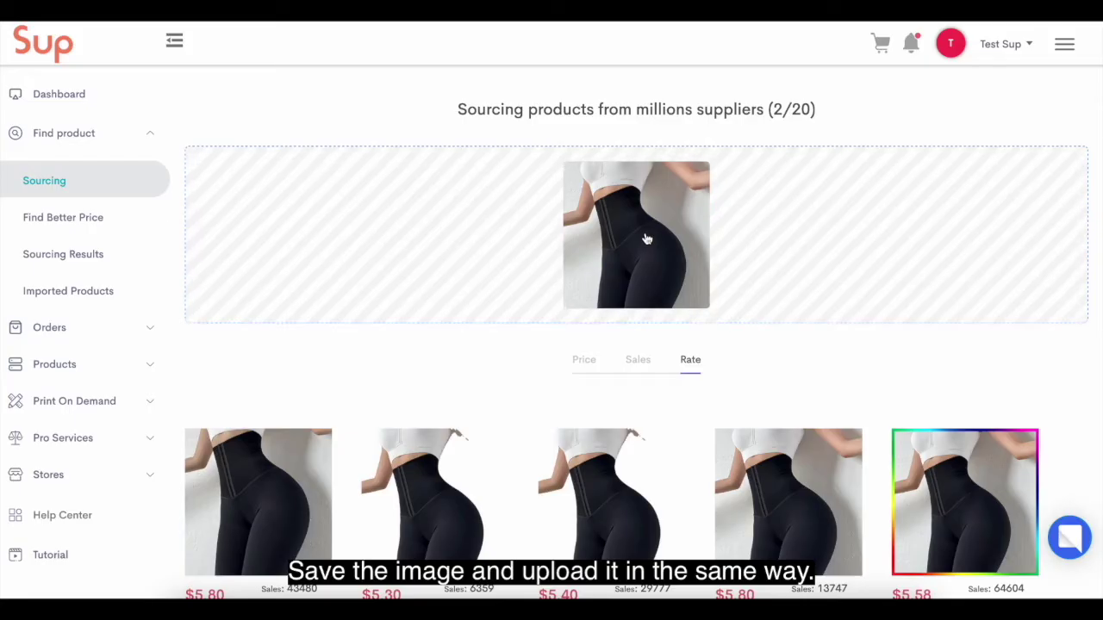
# - Run an image search for suppliers using the downloaded brown top photo
pyautogui.click(635, 266)
pyautogui.click(424, 128)
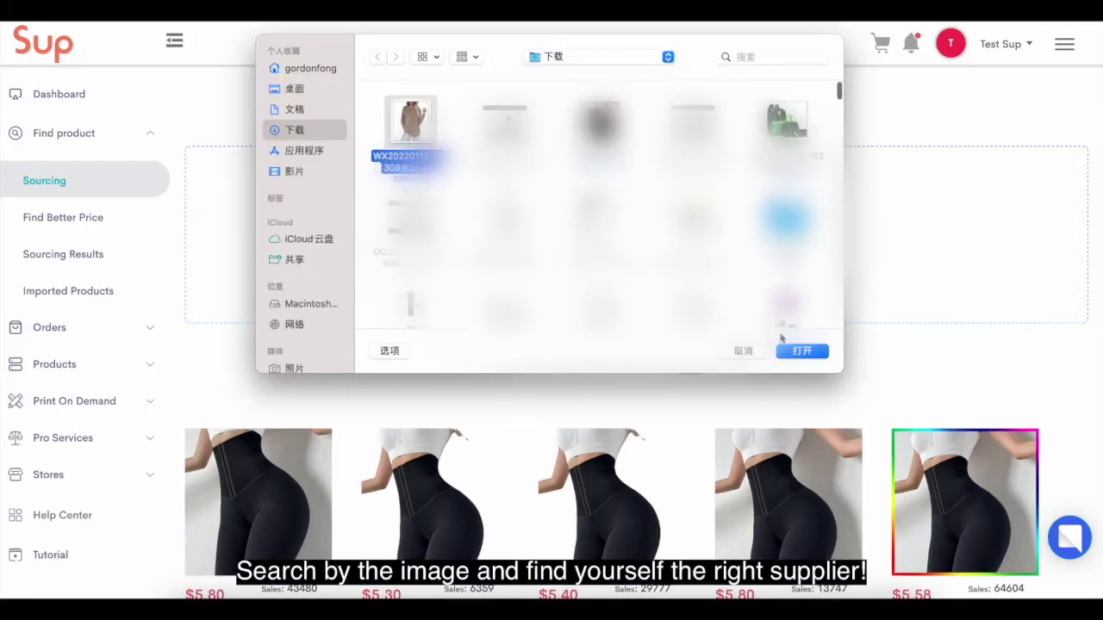
pyautogui.click(801, 350)
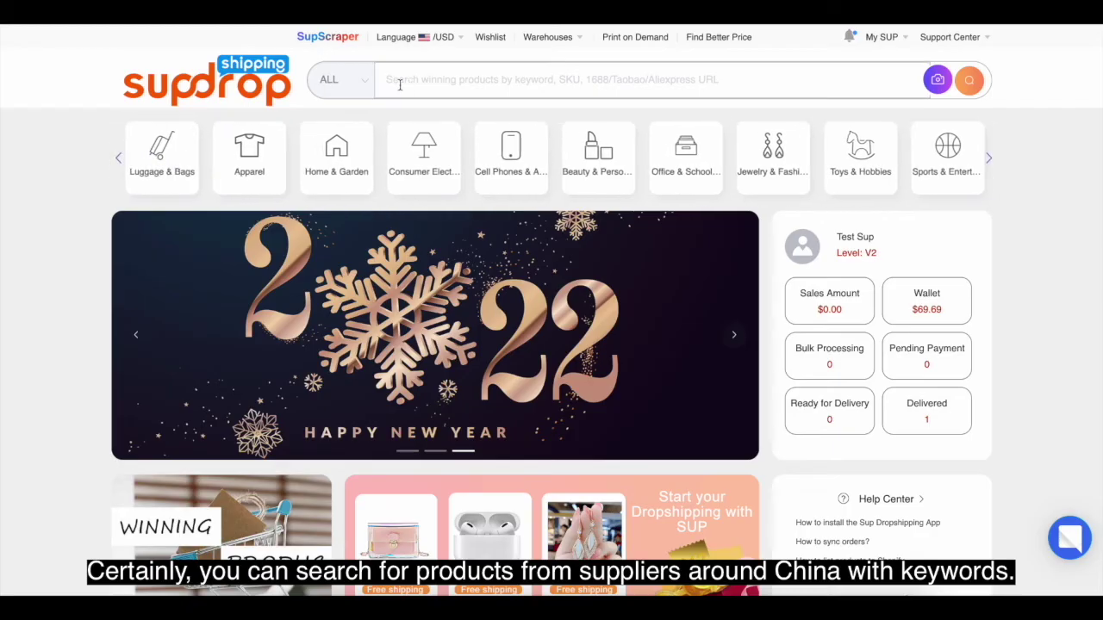
pyautogui.click(398, 82)
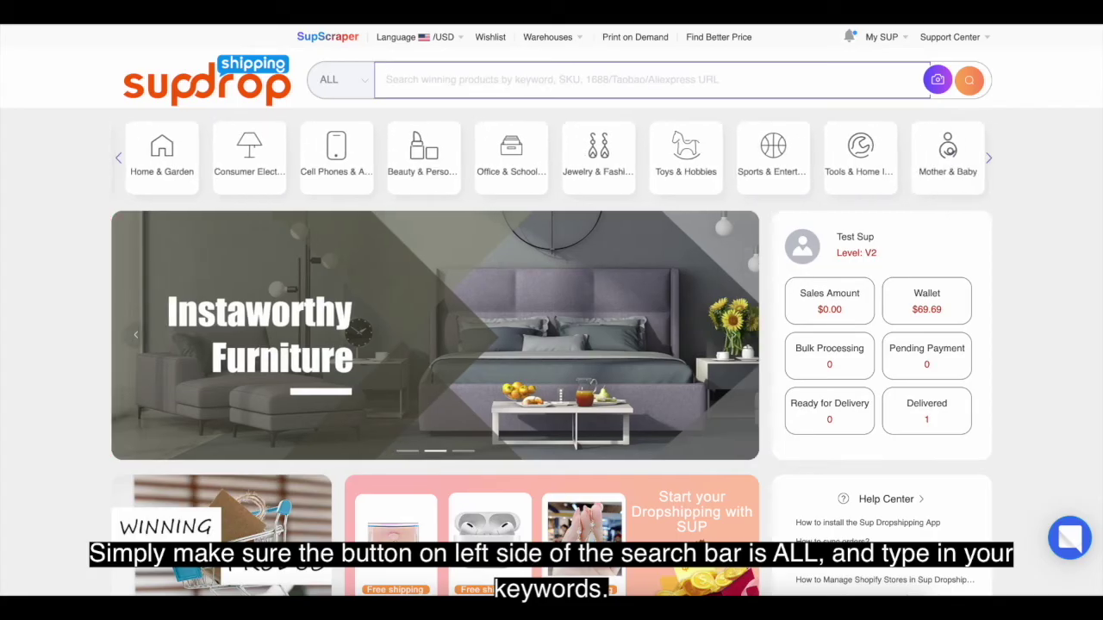
# - Search 'sunglasses' in ALL, browse results to pagination, and select Spanish 'Gafas de sol'
pyautogui.write('sungl')
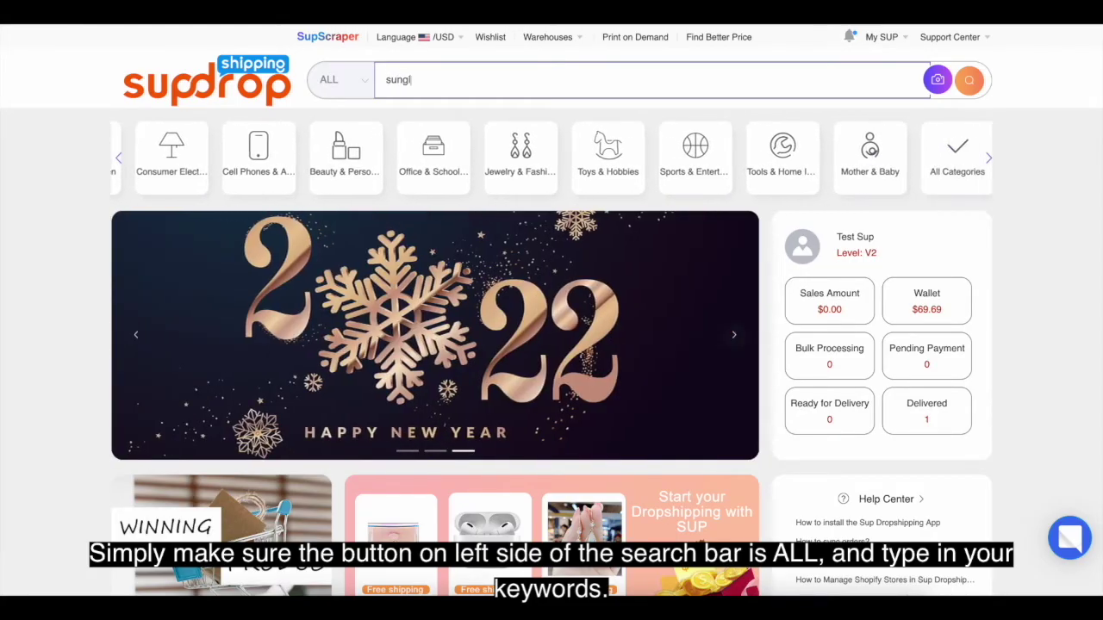
pyautogui.write('asses')
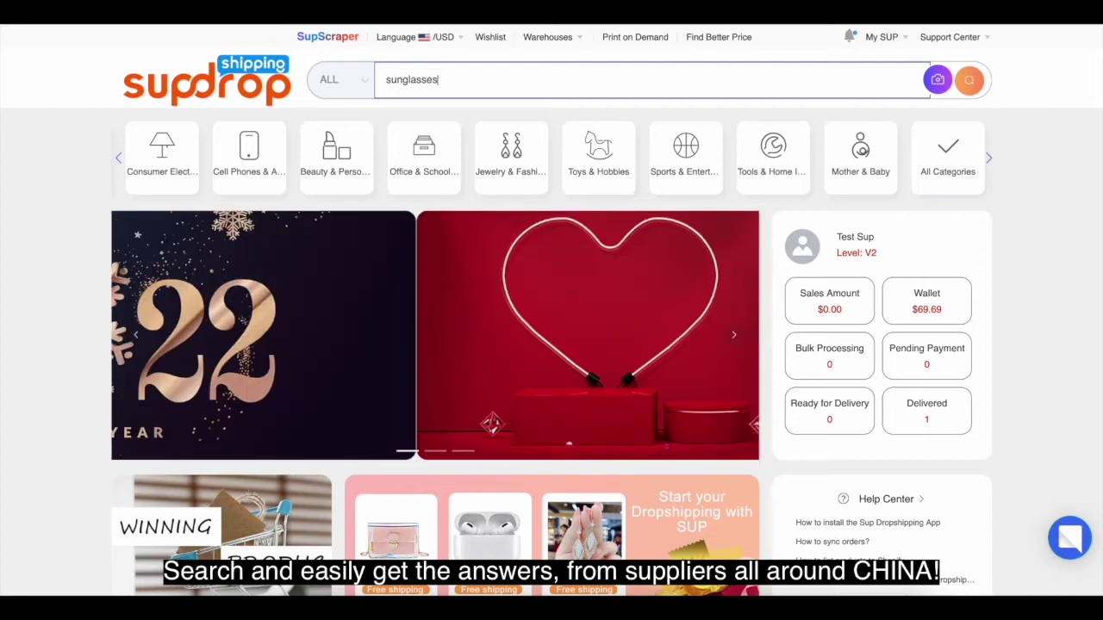
pyautogui.click(971, 81)
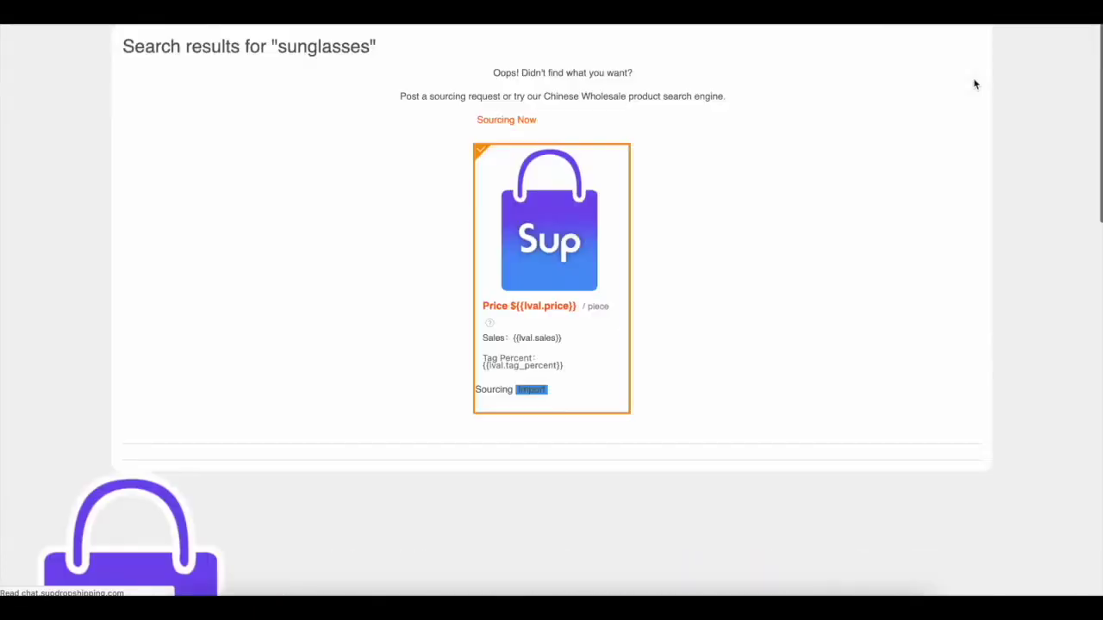
pyautogui.scroll(-1, 500, 366)
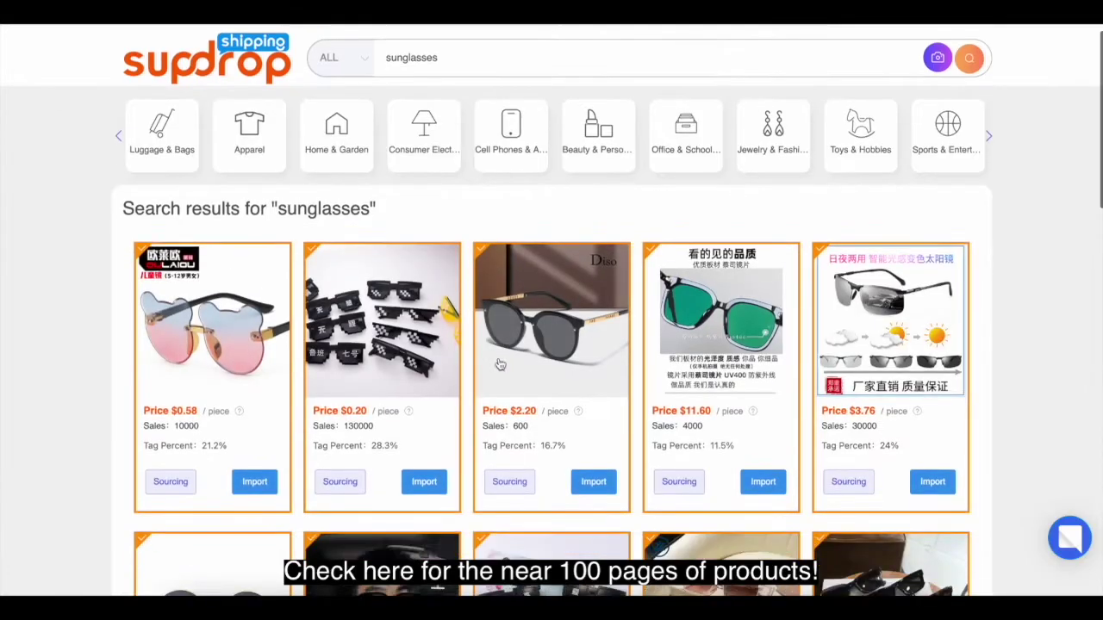
pyautogui.scroll(-1, 500, 365)
pyautogui.scroll(-1, 624, 325)
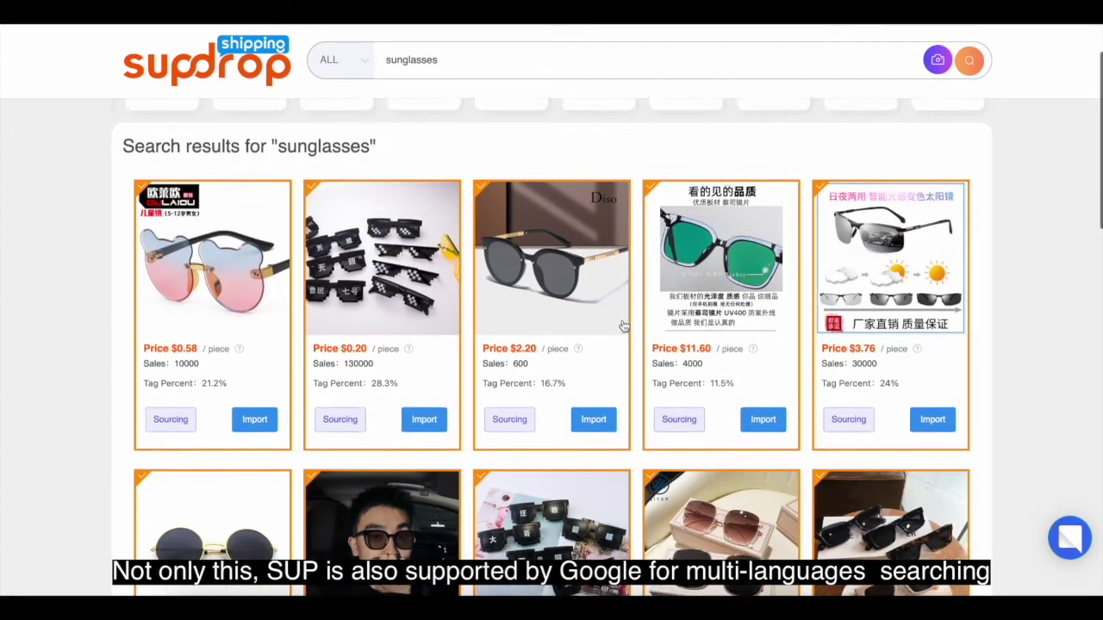
pyautogui.scroll(-5, 623, 326)
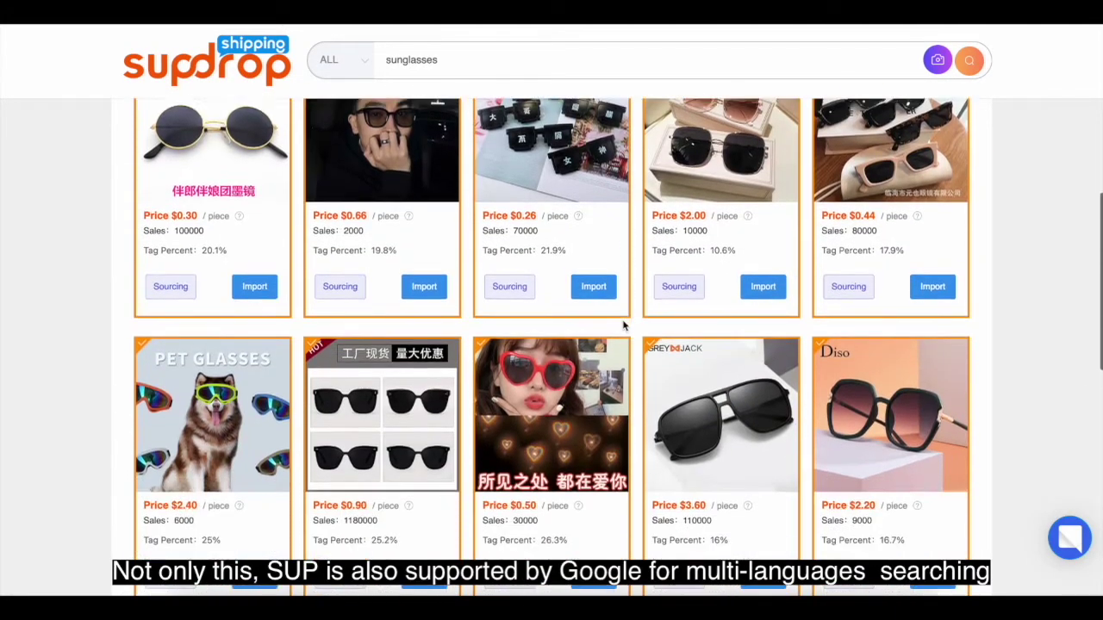
pyautogui.scroll(-6, 624, 326)
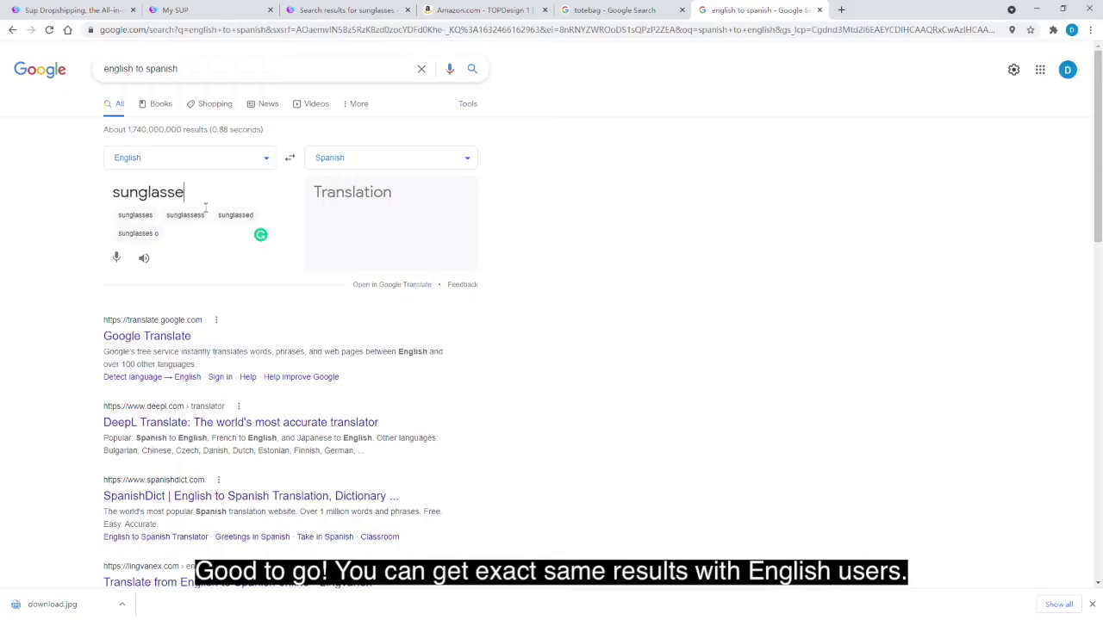
pyautogui.write('sunglasses')
pyautogui.moveTo(407, 196); pyautogui.dragTo(335, 204)
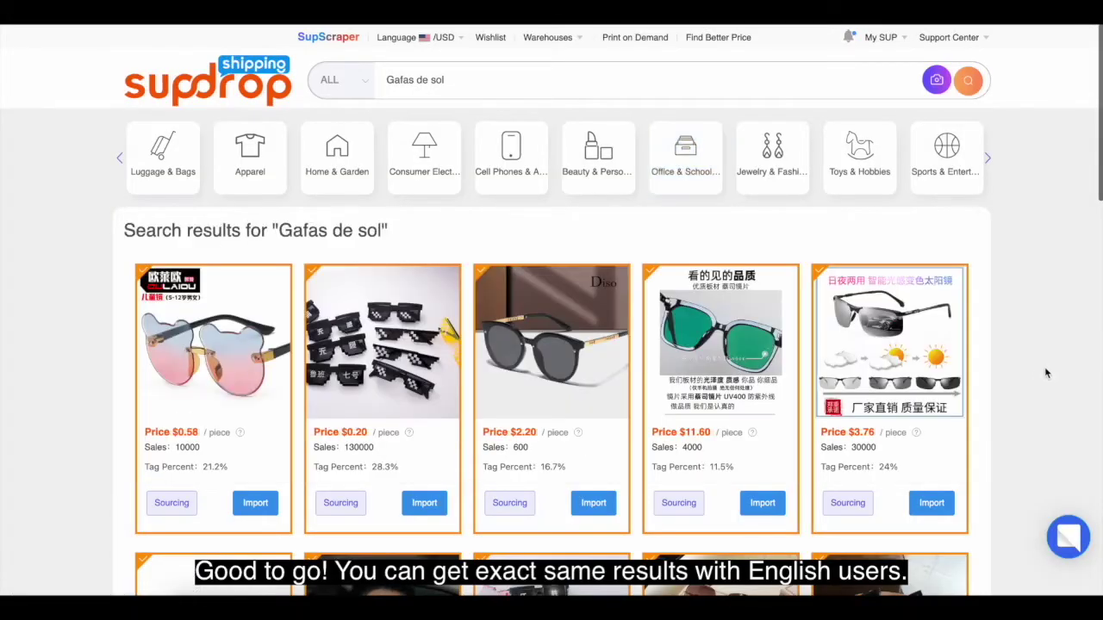
# - Switch the translation target to Portuguese and select 'oculos escuros'
pyautogui.scroll(-1, 1045, 368)
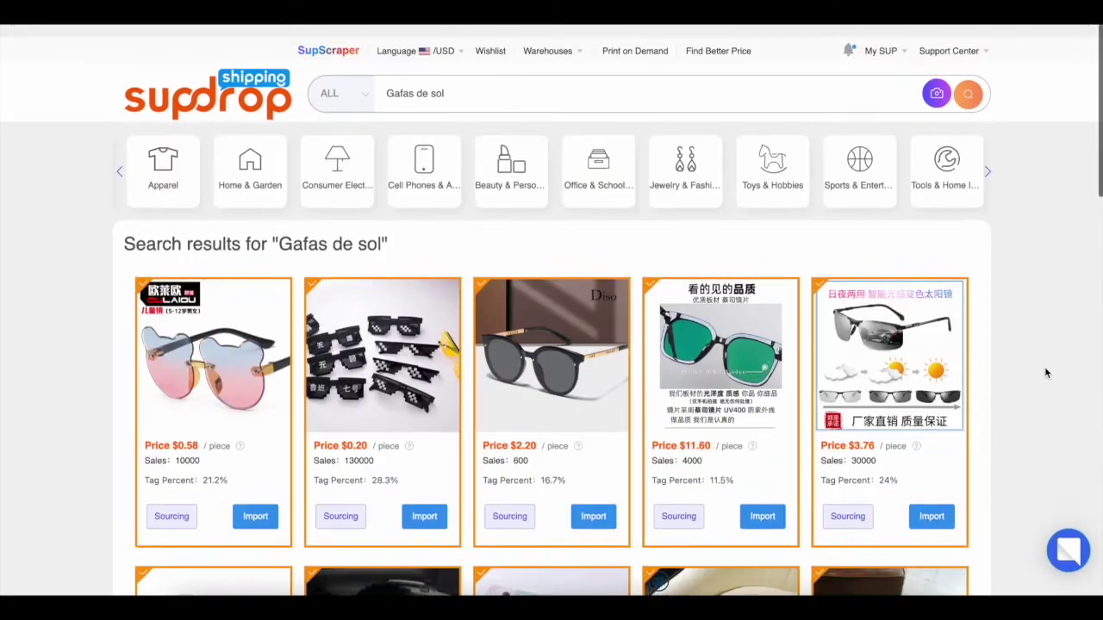
pyautogui.scroll(-2, 1044, 372)
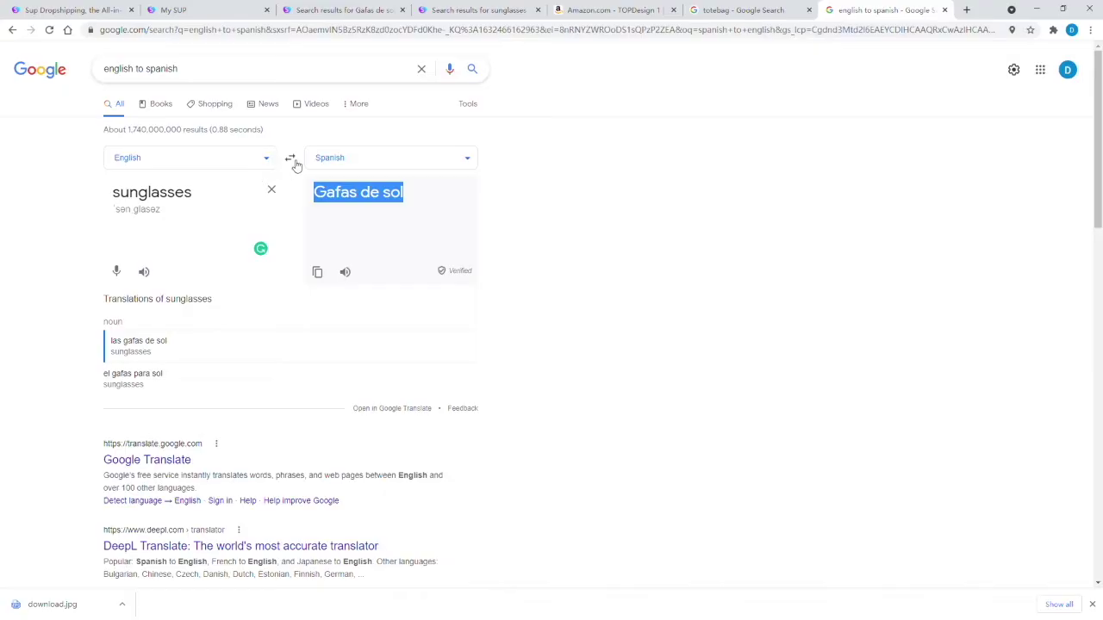
pyautogui.click(332, 162)
pyautogui.click(392, 188)
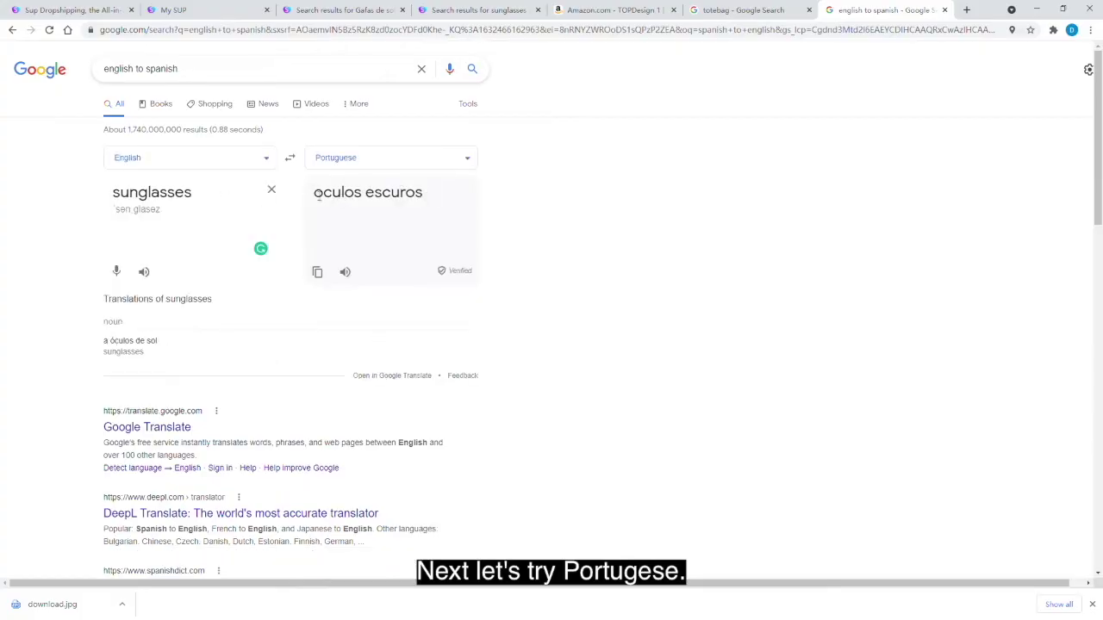
pyautogui.moveTo(315, 193); pyautogui.dragTo(426, 193)
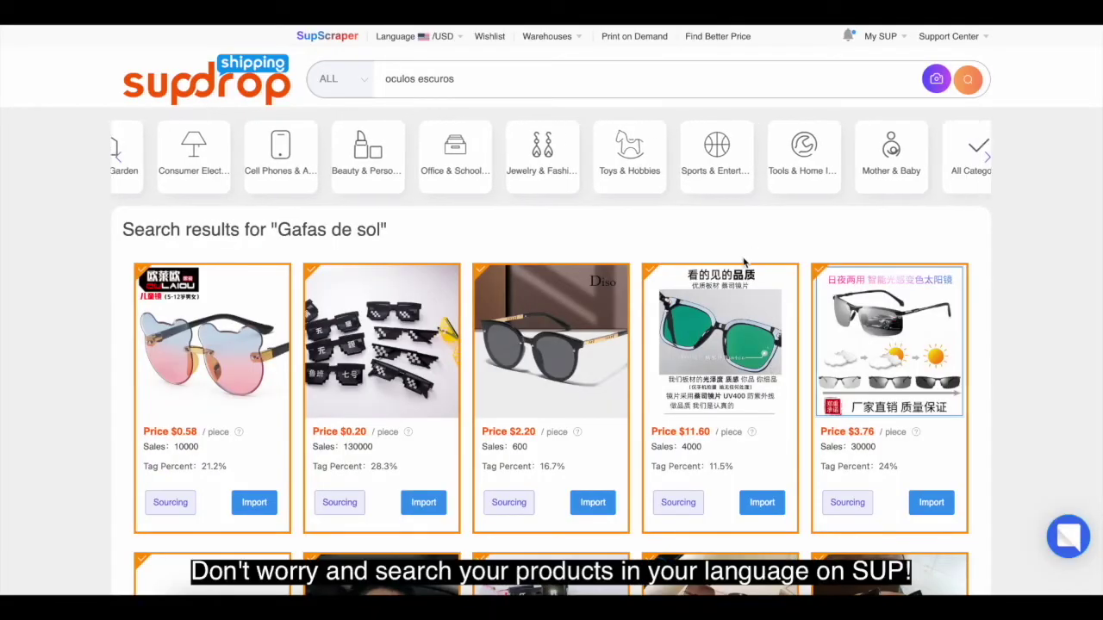
# - On Sup's Imported Products page, focus the product link field for import
pyautogui.scroll(-3, 776, 224)
pyautogui.scroll(-3, 744, 262)
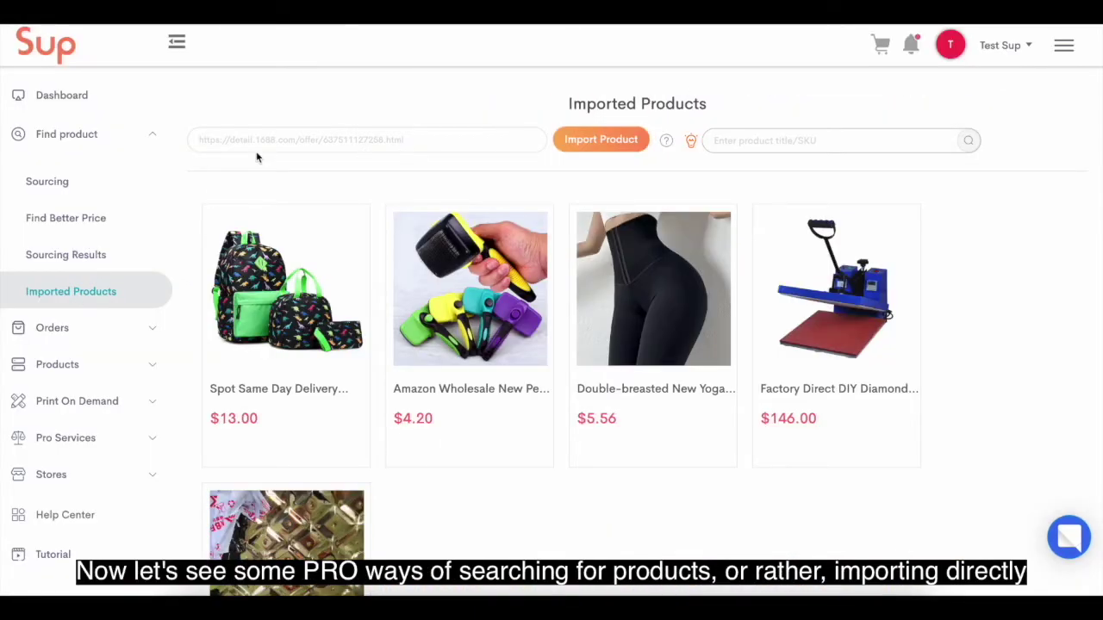
pyautogui.click(256, 140)
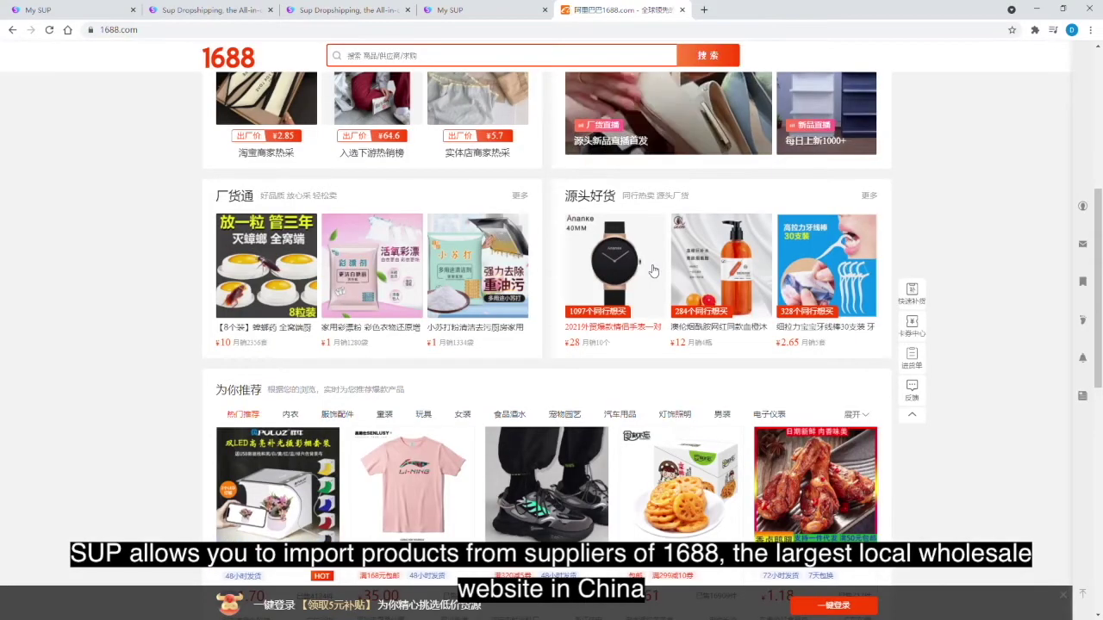
# - Copy the 1688 watch listing's URL into Sup's Imported Products URL box
pyautogui.click(650, 268)
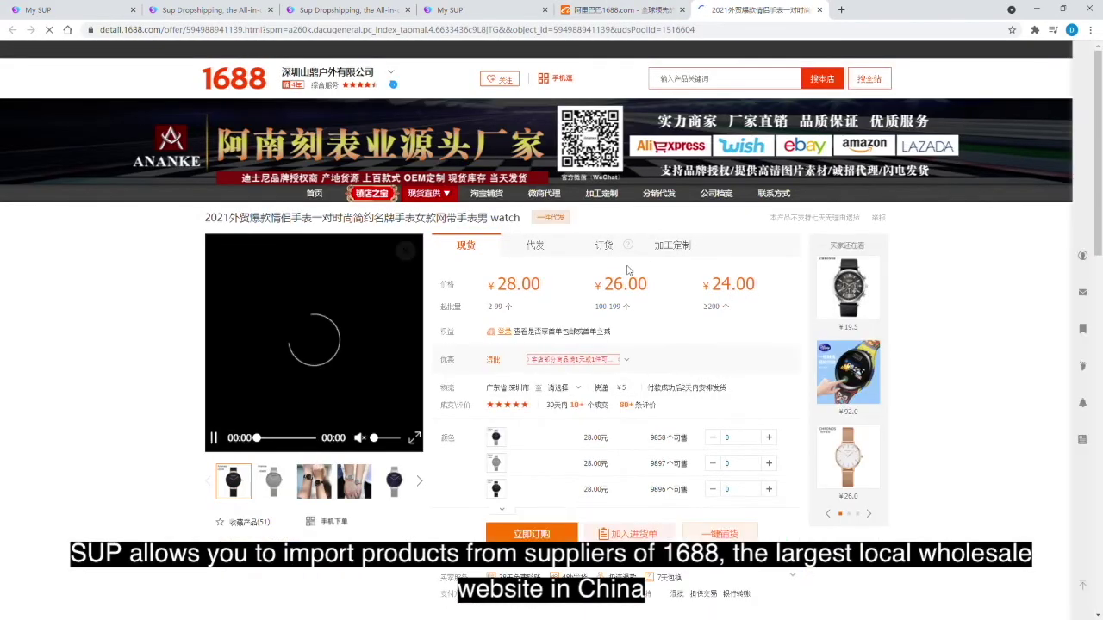
pyautogui.click(576, 33)
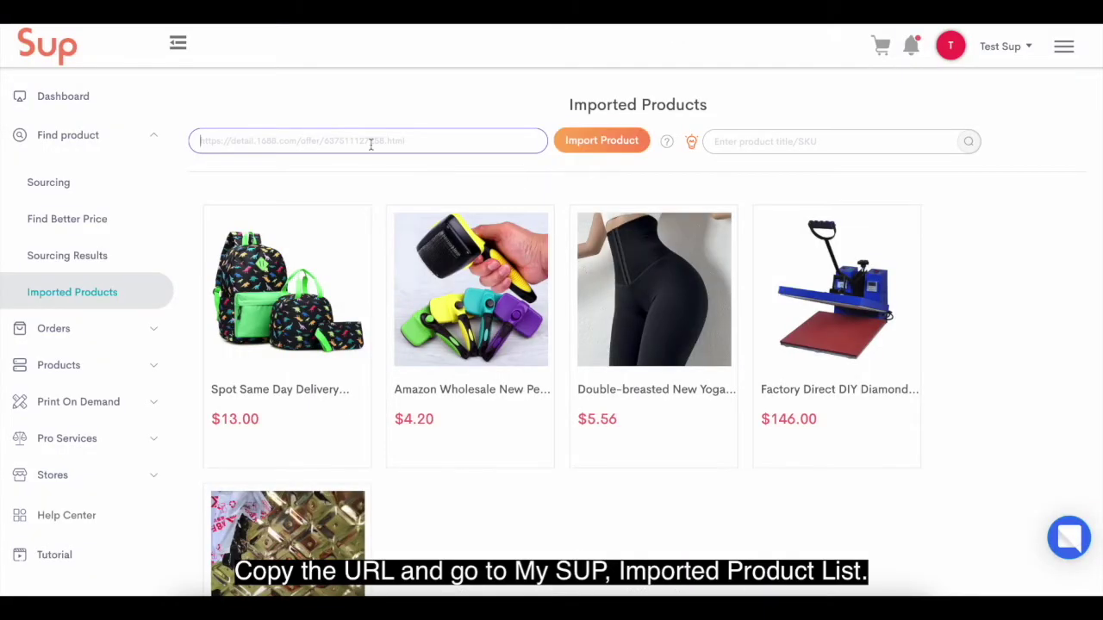
pyautogui.write('https://detail.1688.com/offer/595388843553.html')
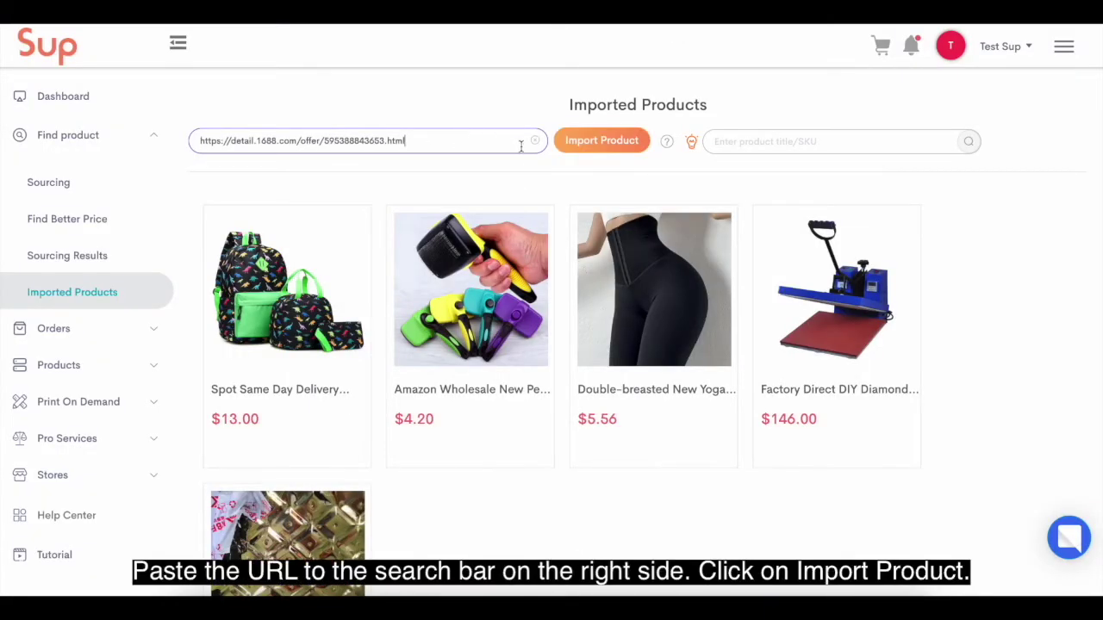
# - Import the 'Ananke Brand Mesh Belt' watch ($5.60) to the top of Imported Products
pyautogui.click(604, 141)
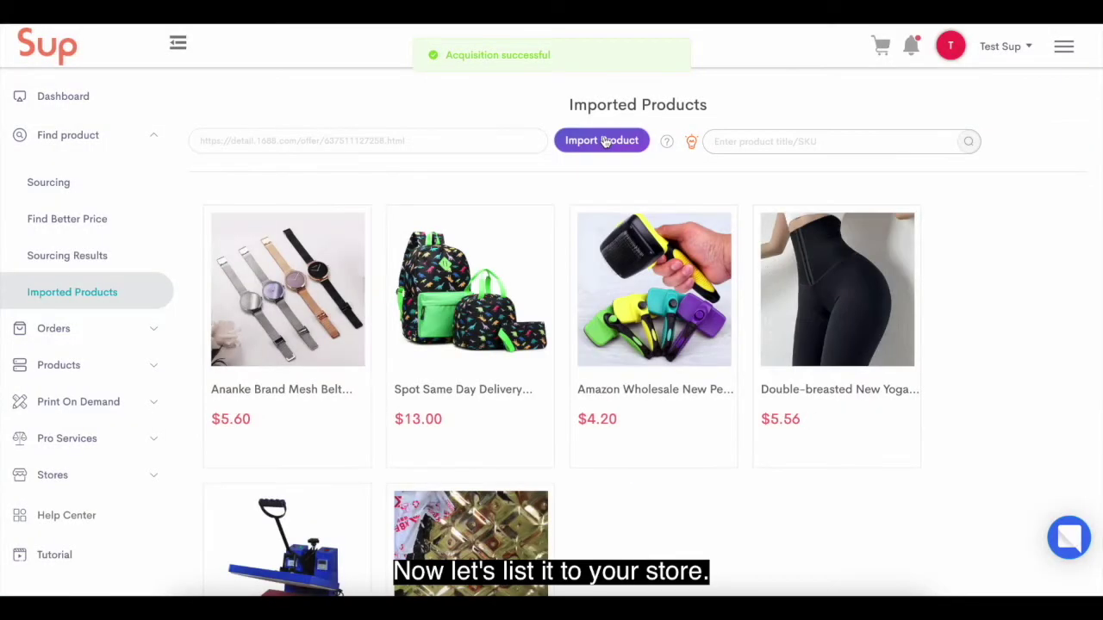
pyautogui.moveTo(373, 274)
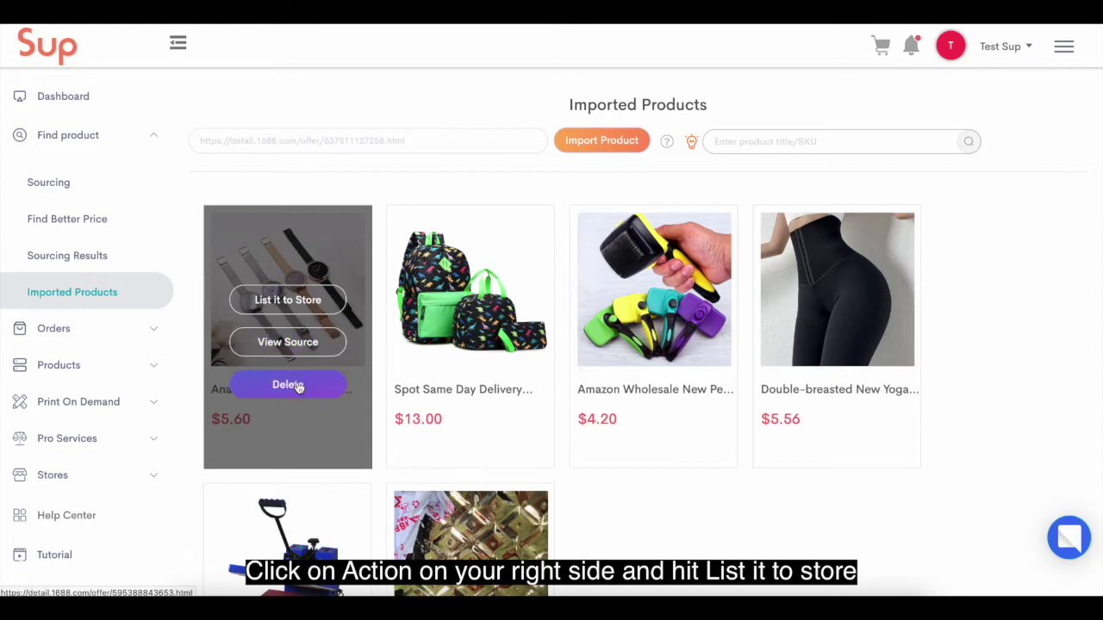
# - List the Ananke watch to the Shopify store and trim the extra words from its title
pyautogui.click(298, 307)
pyautogui.click(393, 150)
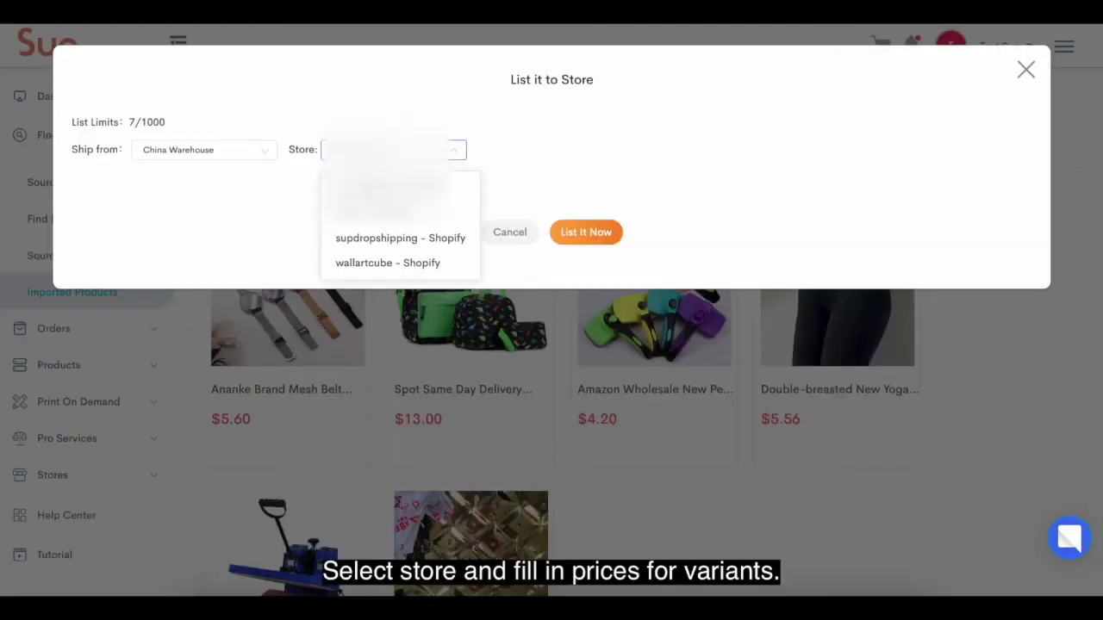
pyautogui.click(383, 223)
pyautogui.click(507, 251)
pyautogui.hotkey('shift', 'End')
pyautogui.press('Delete')
# - Price all four variants at 15.6 and list the watch now
pyautogui.click(266, 211)
pyautogui.click(376, 242)
pyautogui.write('15.6')
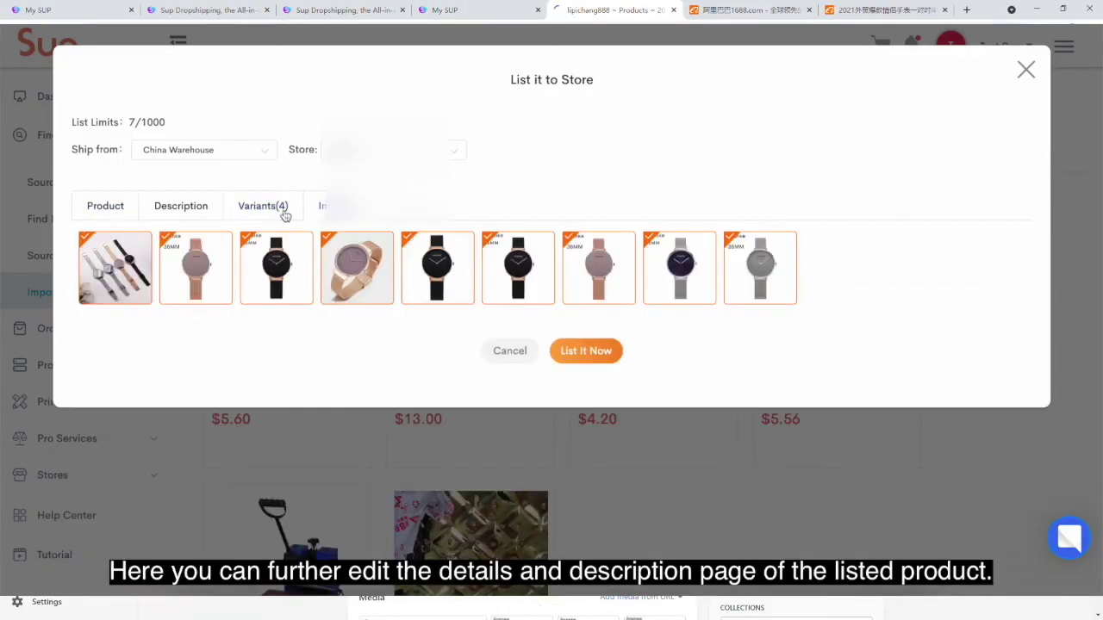
pyautogui.click(284, 211)
pyautogui.click(586, 519)
pyautogui.click(431, 209)
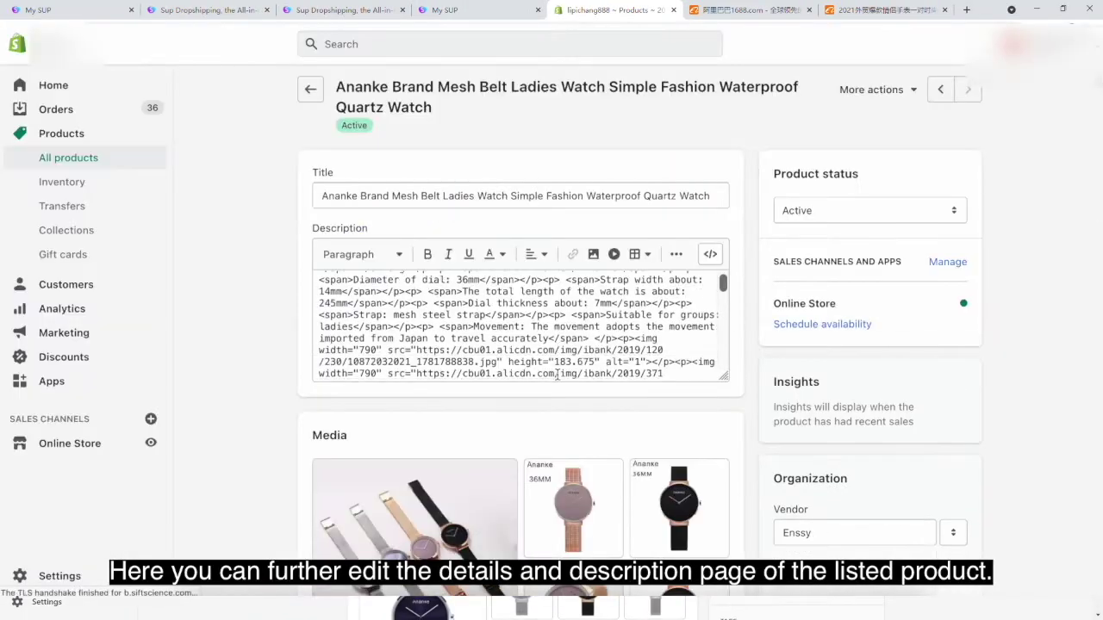
pyautogui.scroll(-15, 433, 485)
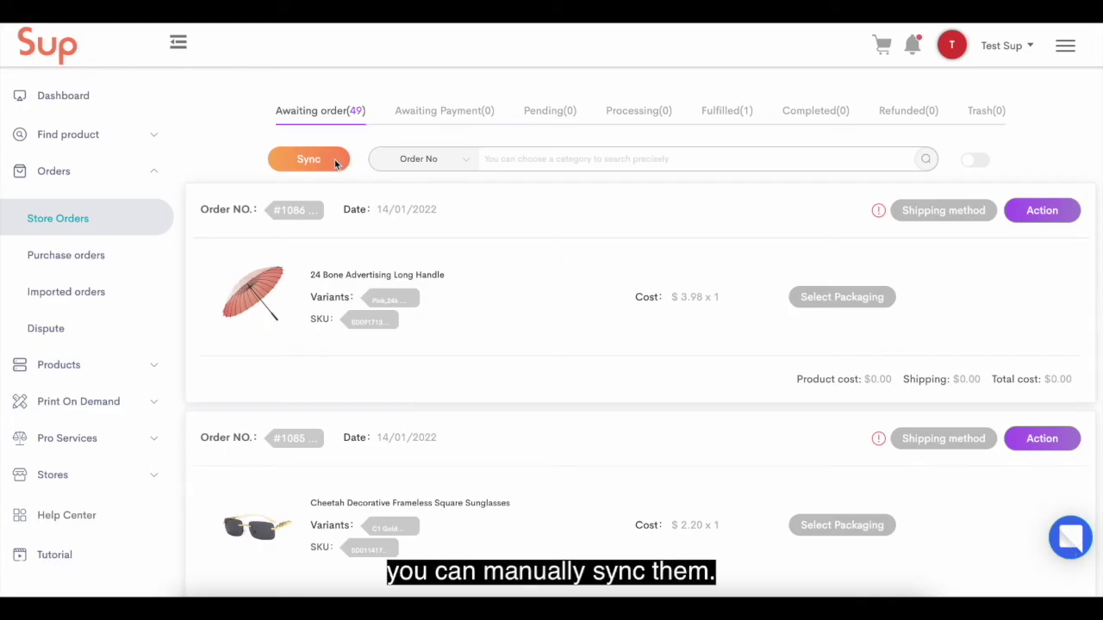
# - Sync the store's orders for the last 7 days (2022-01-09 to 2022-01-15) and dismiss the result
pyautogui.click(318, 163)
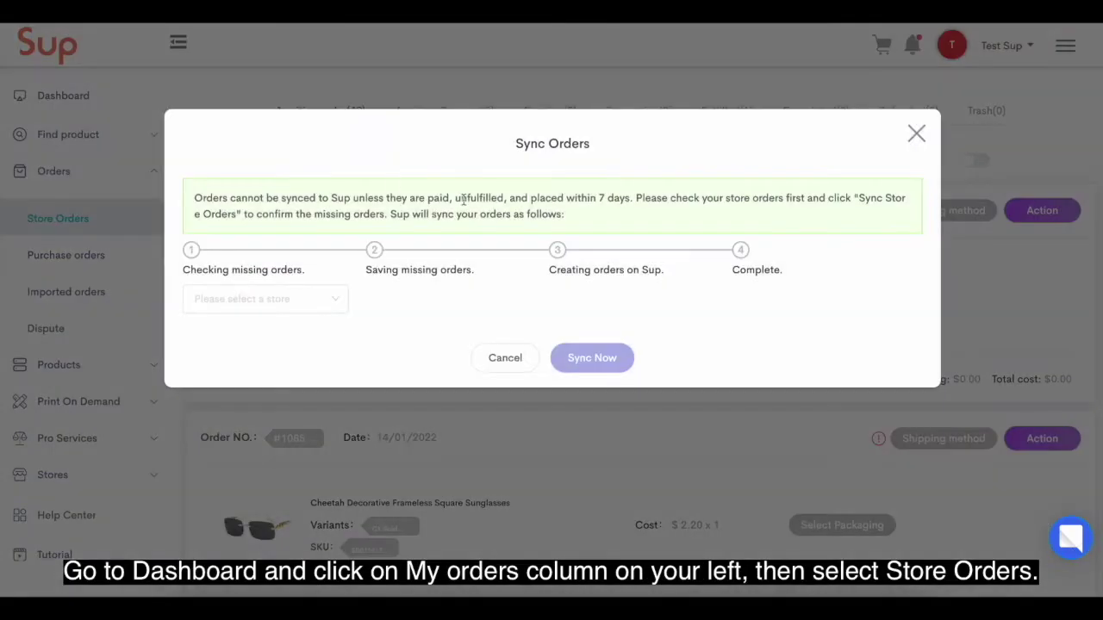
pyautogui.click(256, 301)
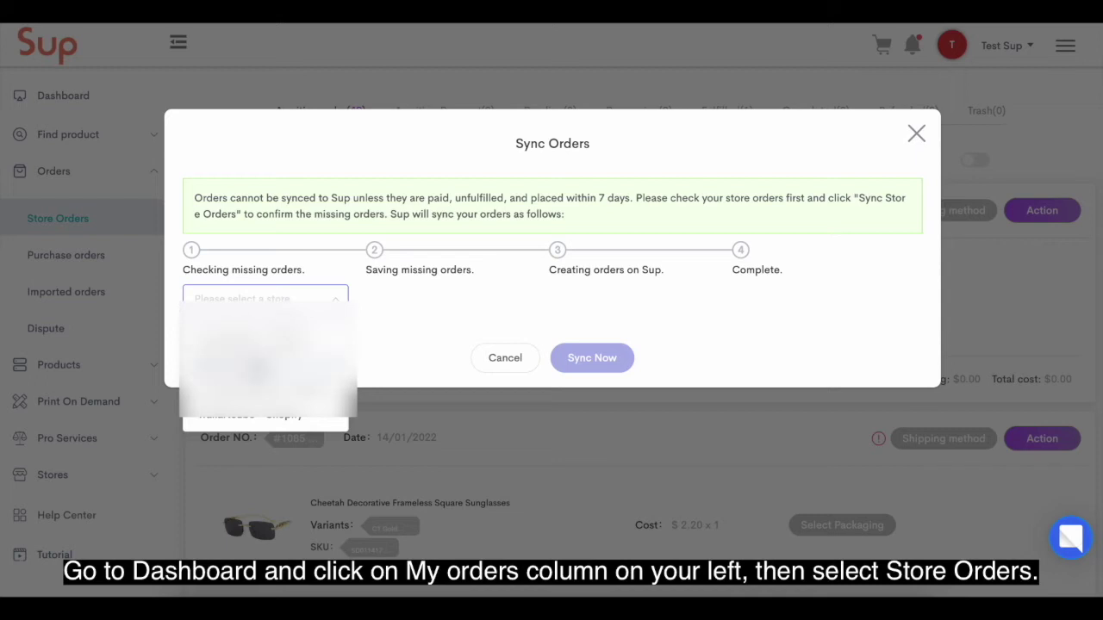
pyautogui.click(245, 366)
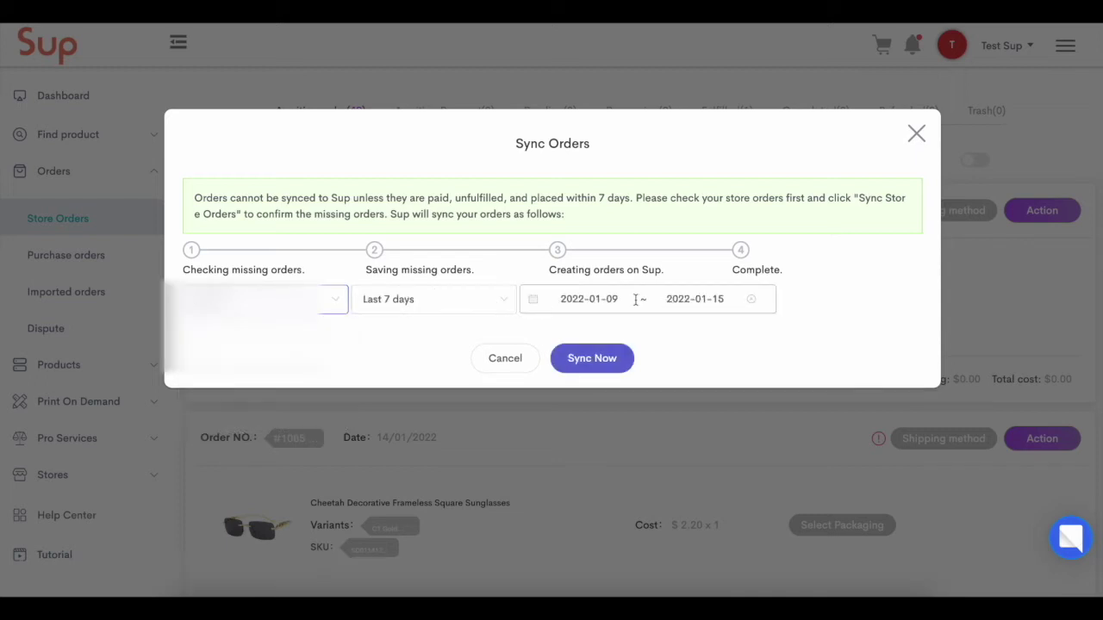
pyautogui.click(593, 359)
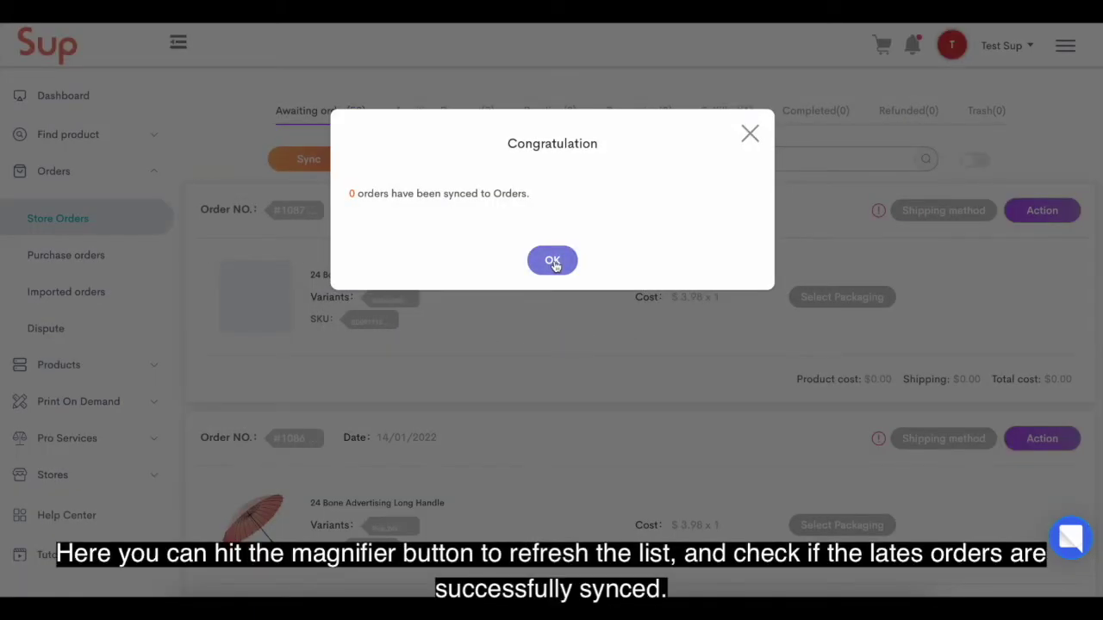
pyautogui.click(561, 260)
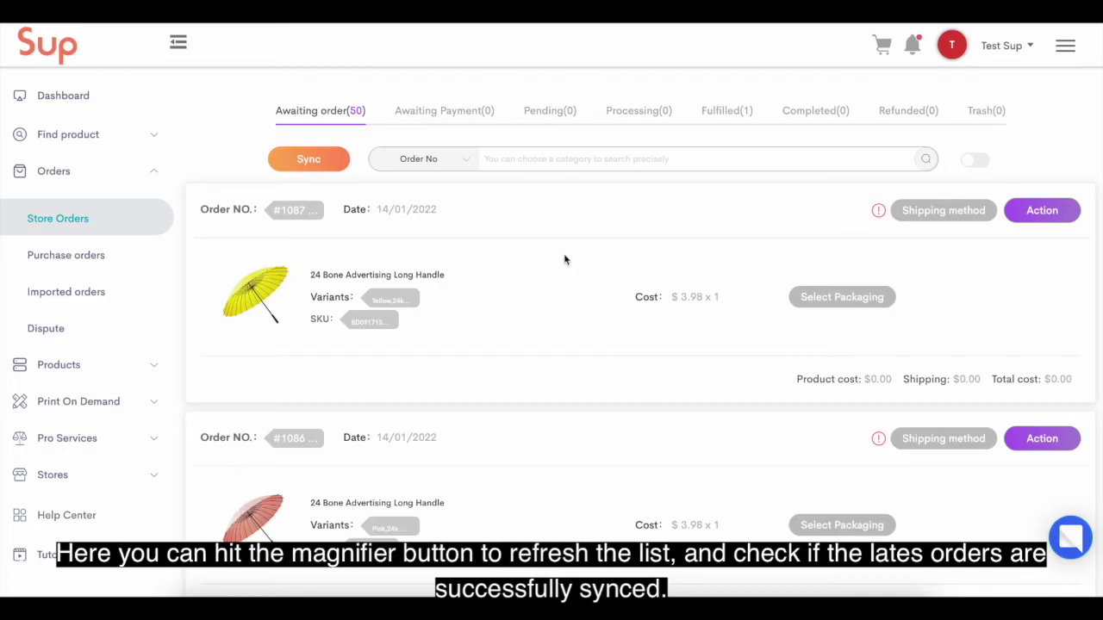
# - Reload Store Orders until the two-pair sunglasses order appears, with 51 awaiting
pyautogui.click(73, 220)
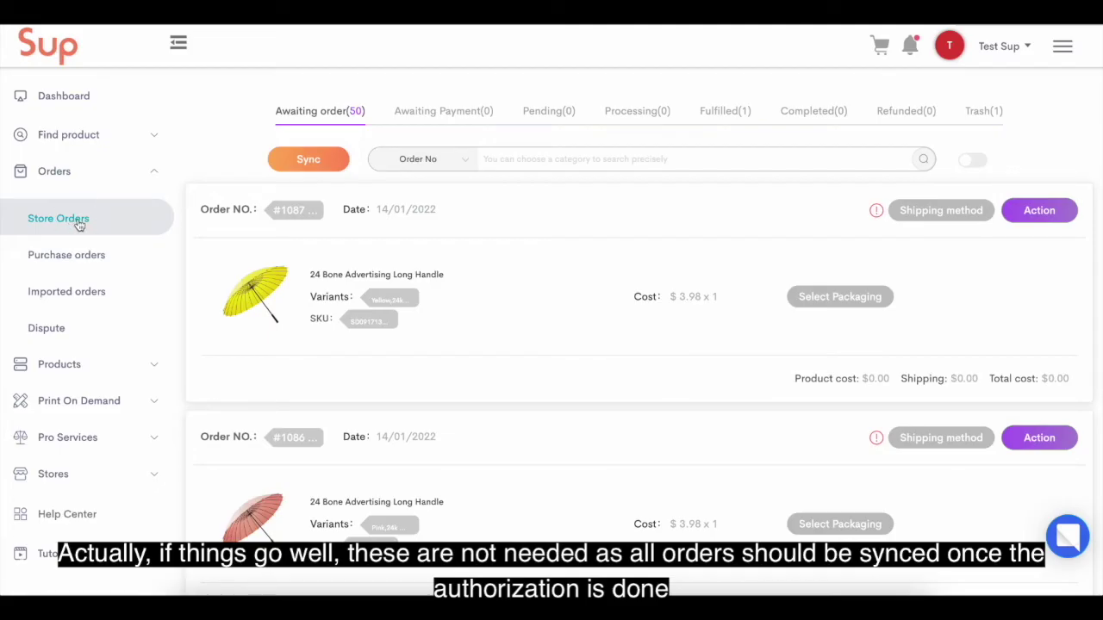
pyautogui.click(79, 222)
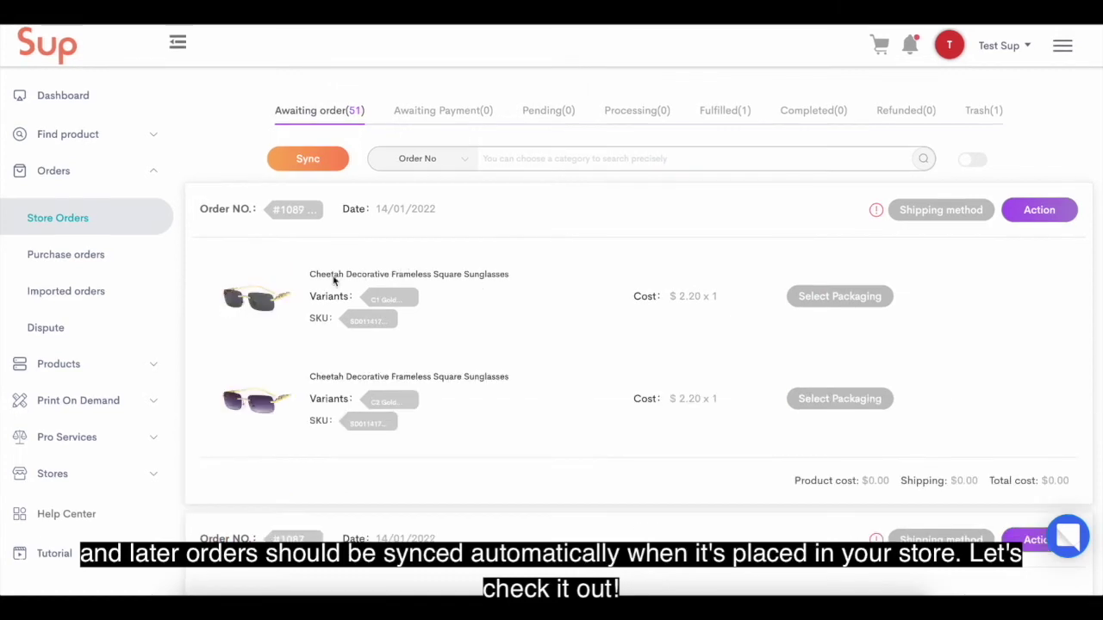
pyautogui.scroll(-1, 270, 349)
pyautogui.scroll(-2, 271, 353)
pyautogui.scroll(3, 230, 333)
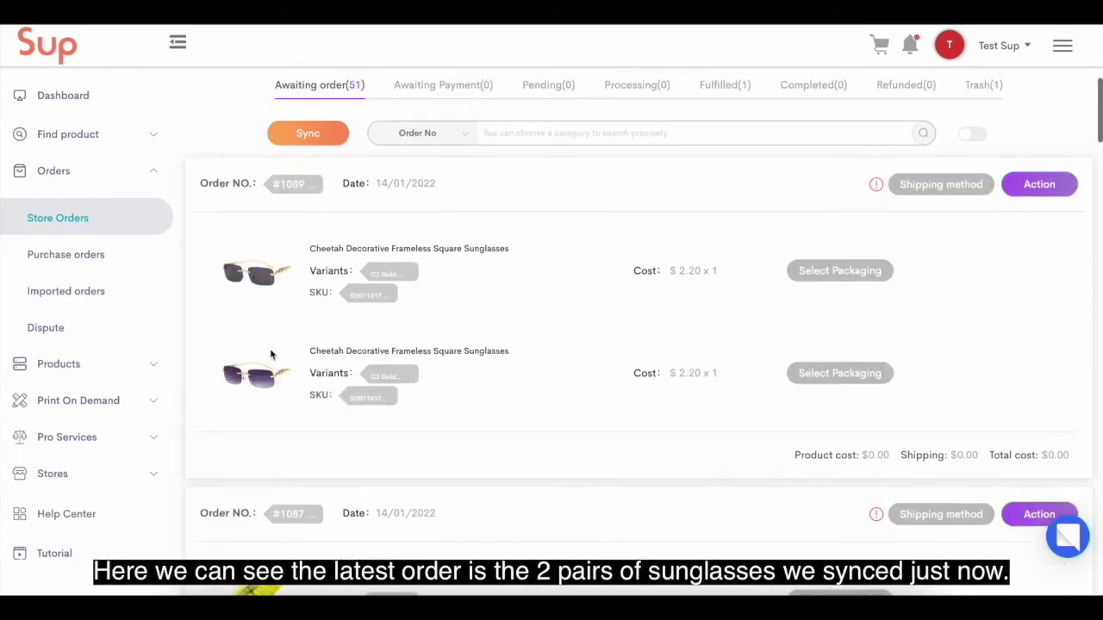
pyautogui.click(65, 228)
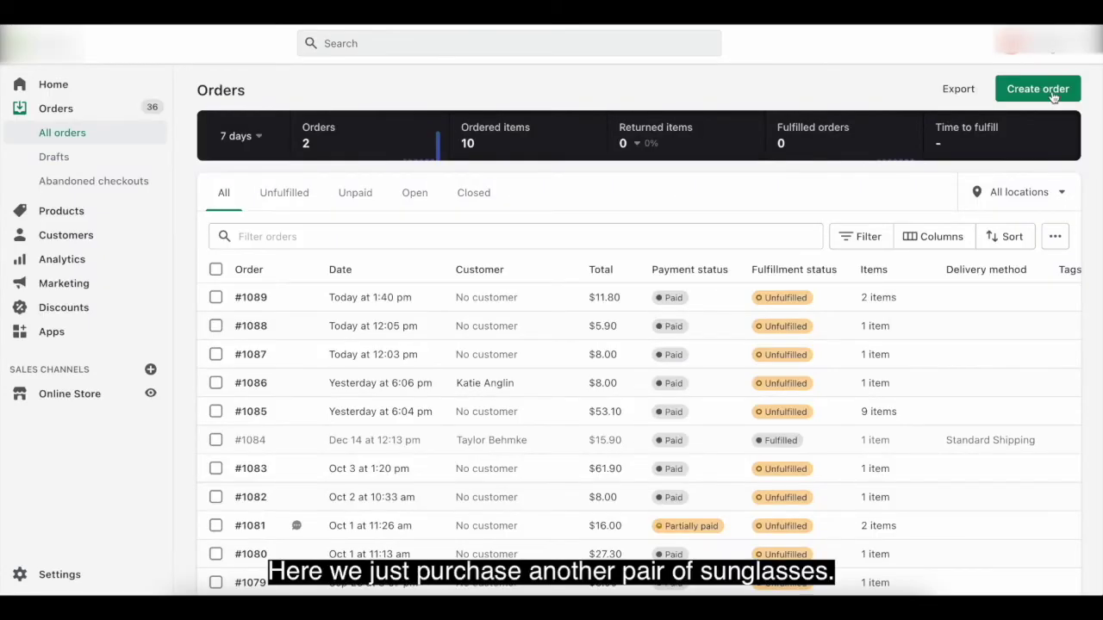
# - Create a paid Shopify order for one pair of white-framed sunglasses, totaling US$5.85
pyautogui.click(1041, 89)
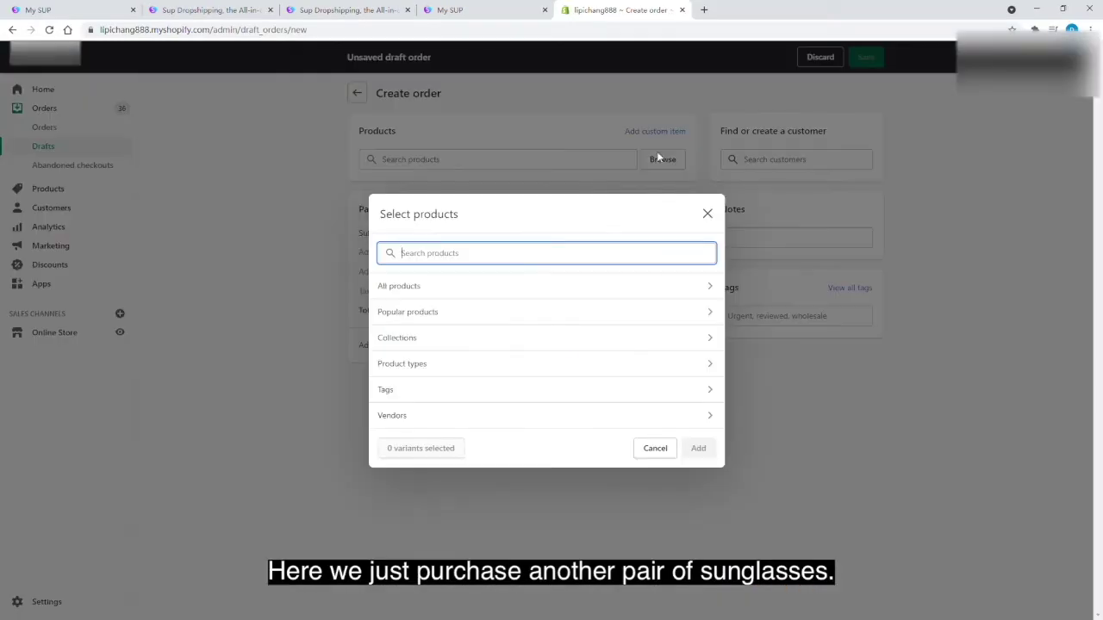
pyautogui.click(508, 286)
pyautogui.click(502, 367)
pyautogui.click(698, 552)
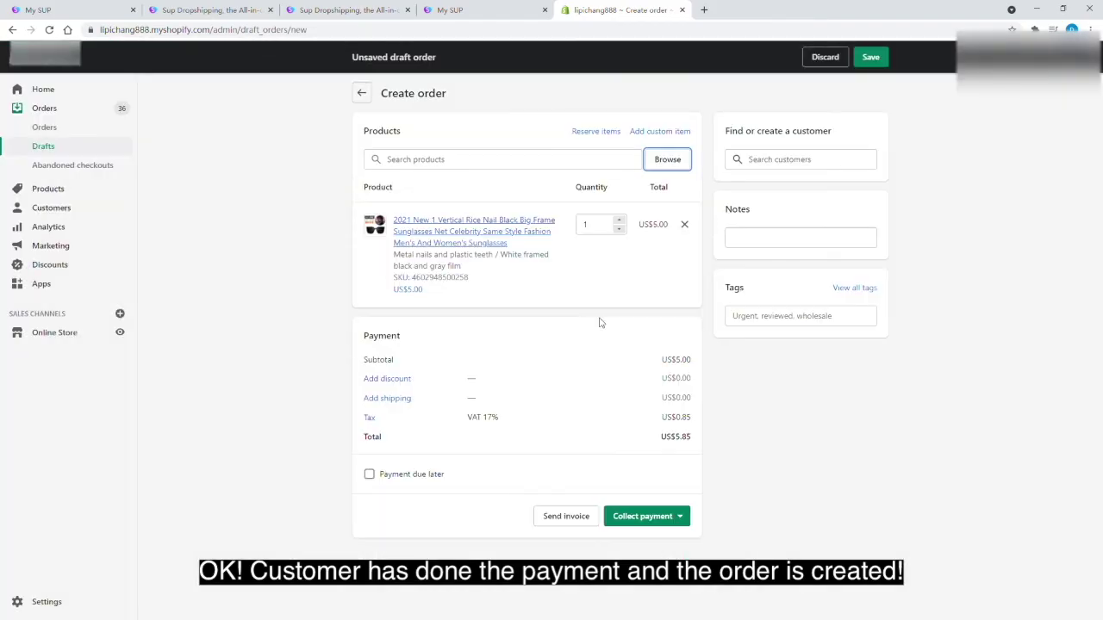
pyautogui.click(646, 516)
pyautogui.click(642, 566)
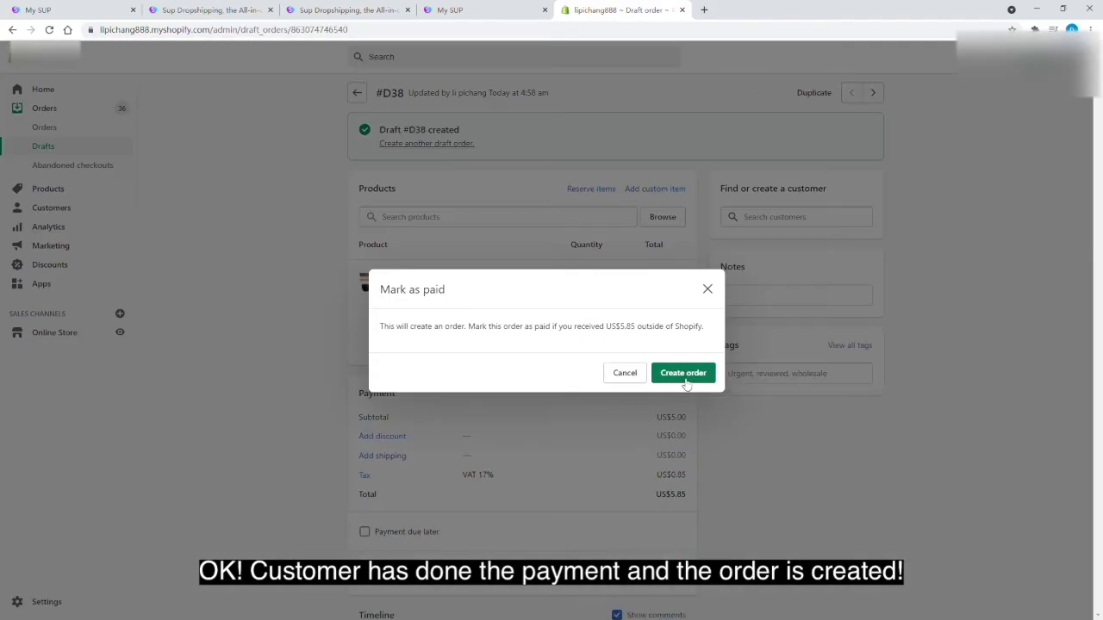
pyautogui.click(686, 382)
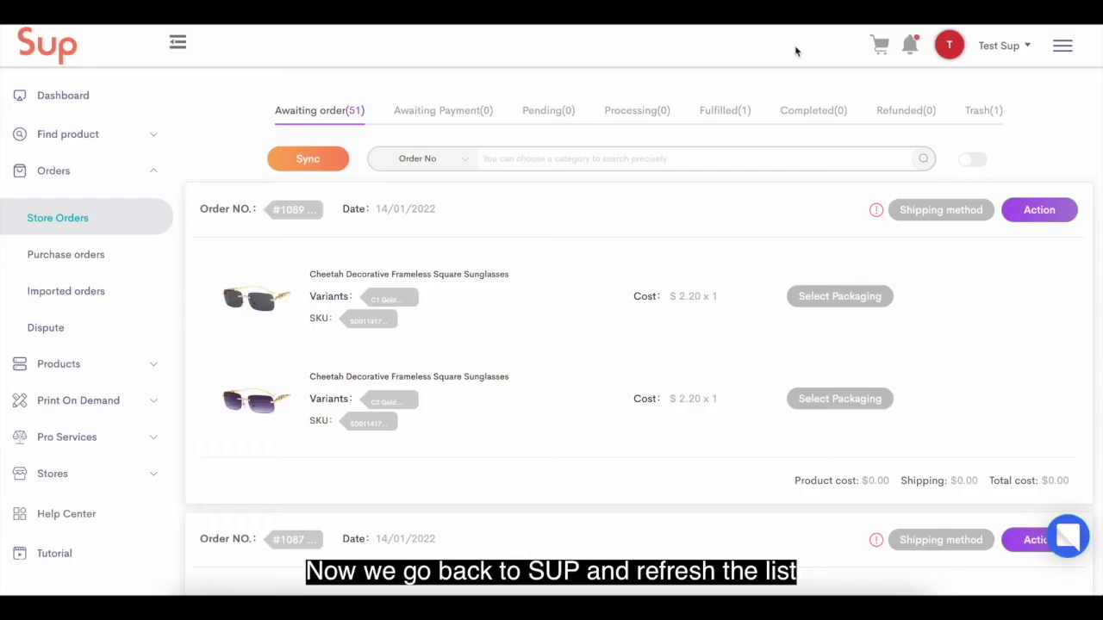
# - Reload Store Orders until the Ananke watch order tops the list with 52 awaiting
pyautogui.click(78, 222)
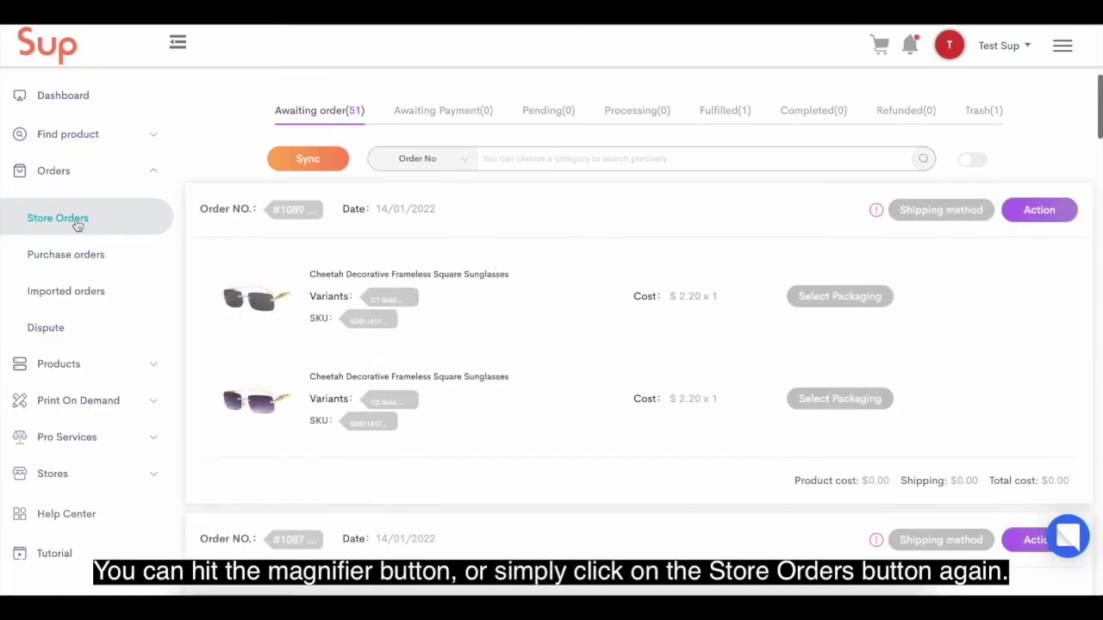
pyautogui.scroll(-1, 344, 360)
pyautogui.scroll(1, 344, 359)
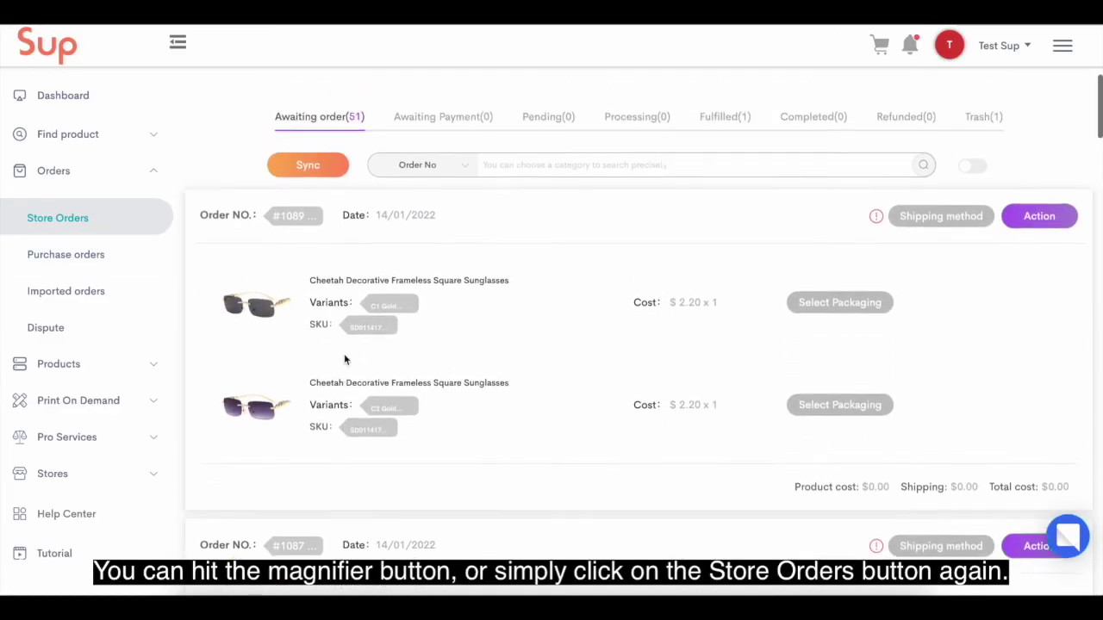
pyautogui.click(77, 219)
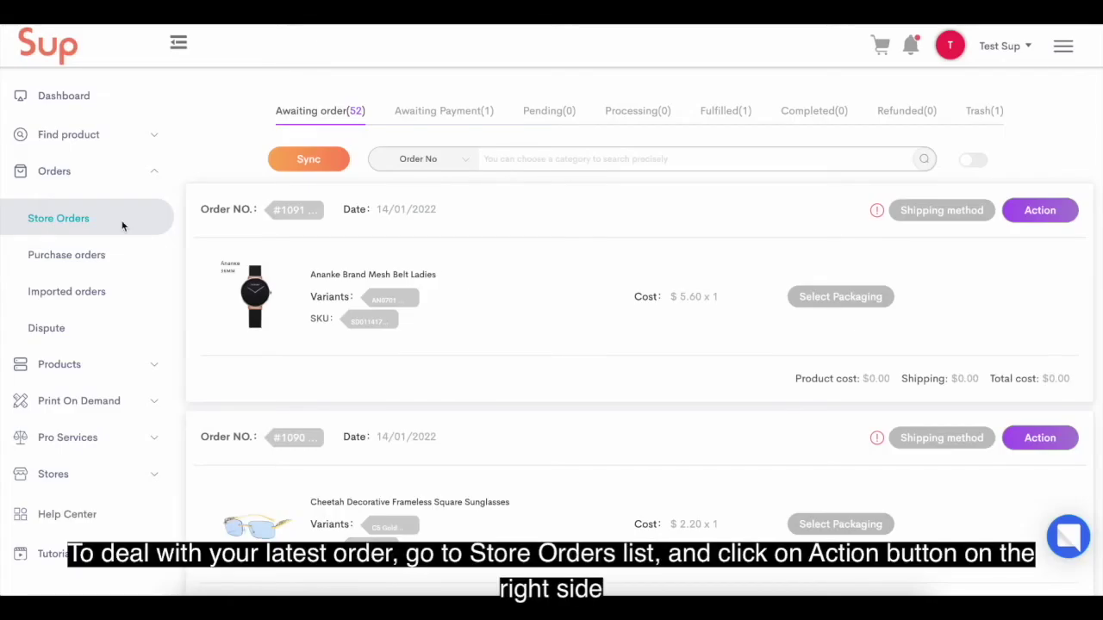
# - Set the watch order's shipping method to Standard Ordinary YE through Edit Address and confirm
pyautogui.click(116, 231)
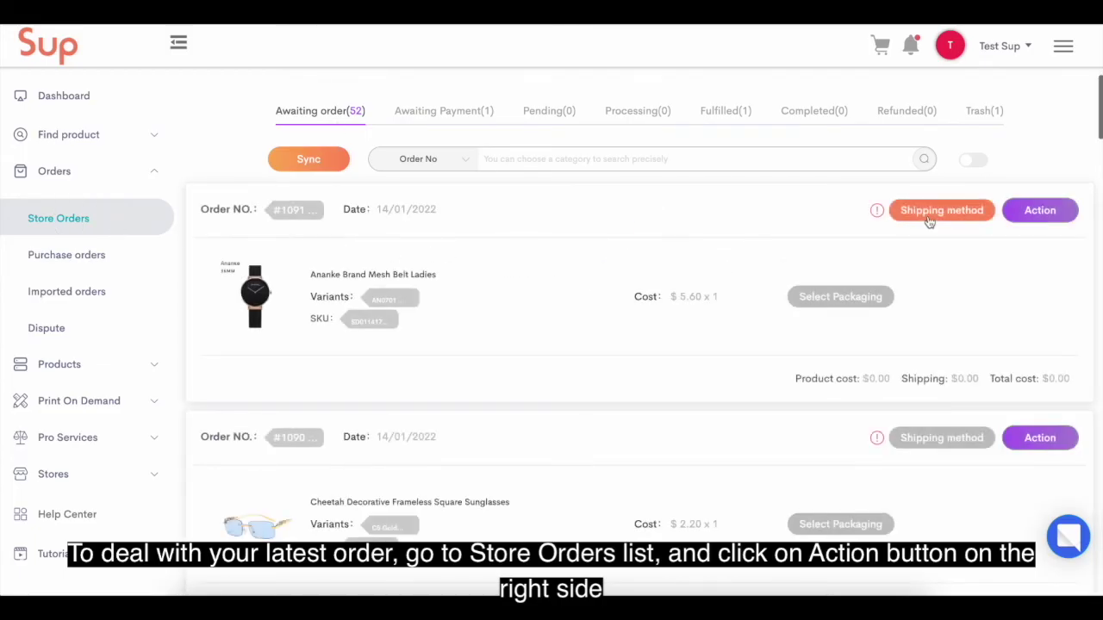
pyautogui.click(939, 212)
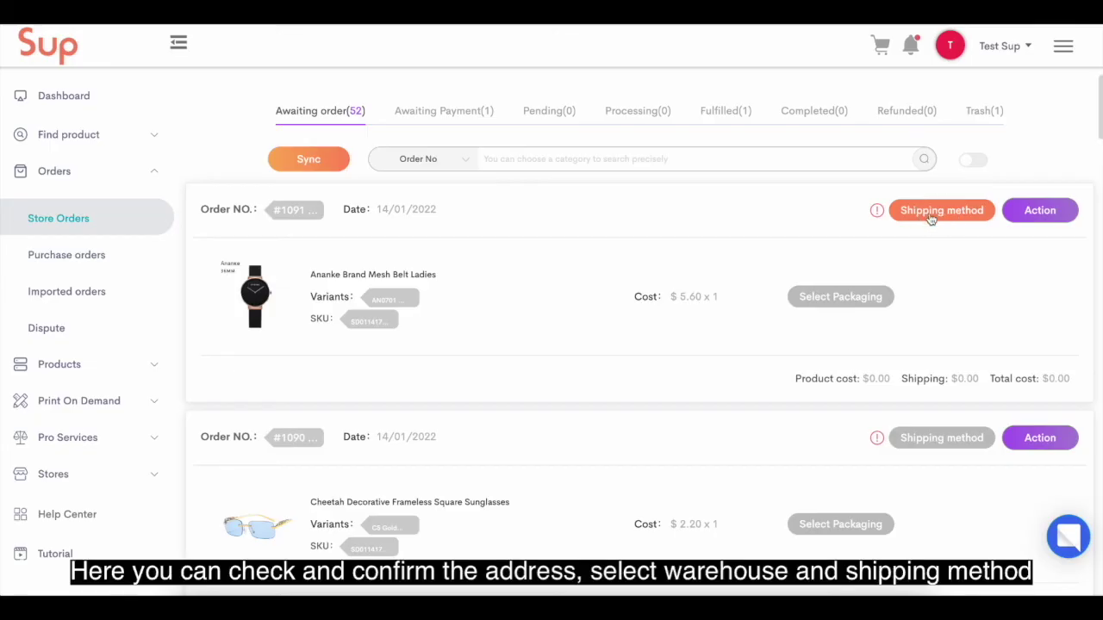
pyautogui.click(1041, 215)
pyautogui.click(1000, 250)
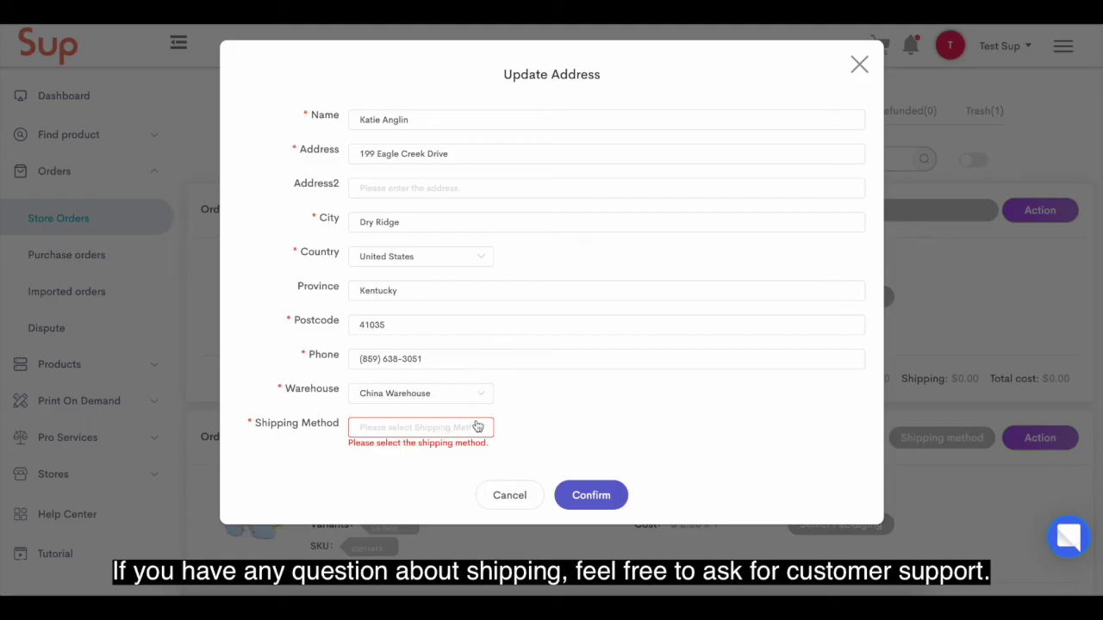
pyautogui.click(477, 427)
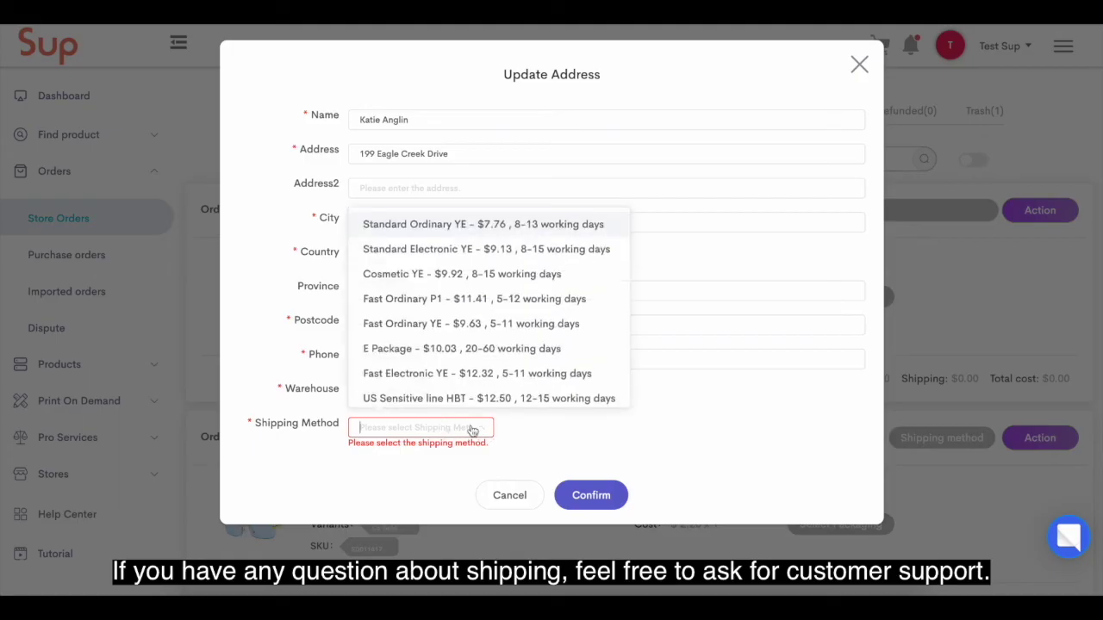
pyautogui.click(520, 228)
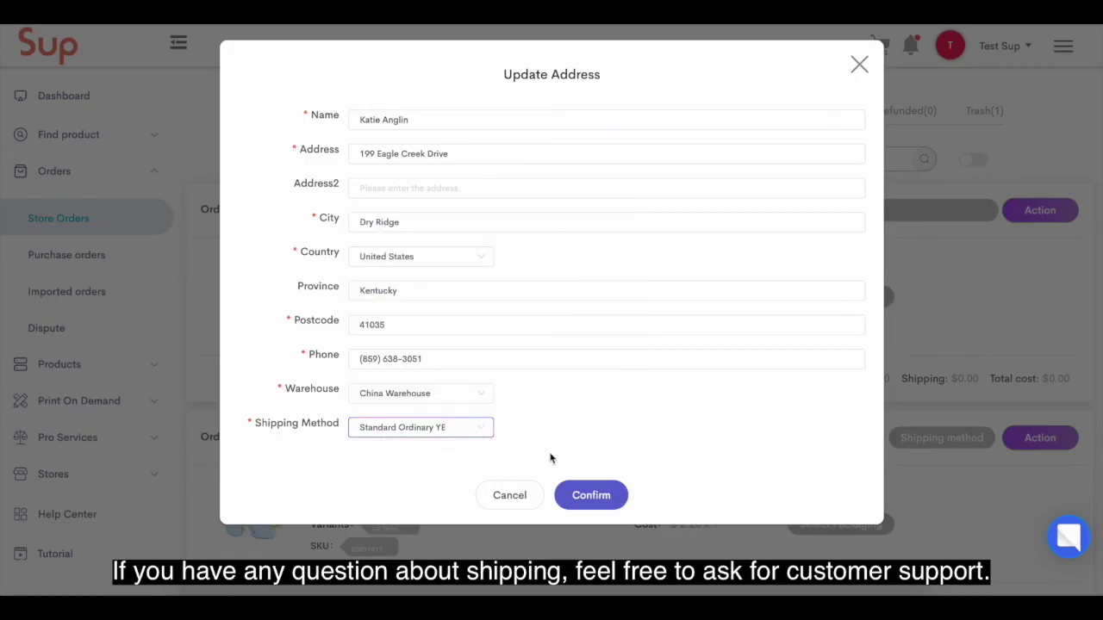
pyautogui.click(593, 497)
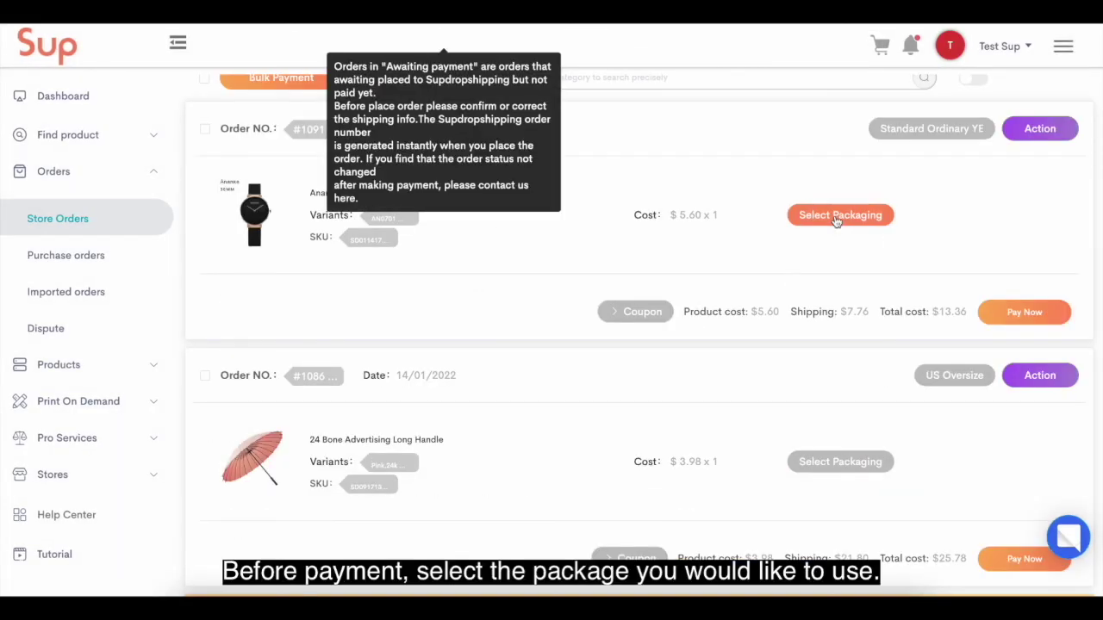
# - Check packaging and coupons, then pay the umbrella order's $25.78 with SD Wallet
pyautogui.click(836, 217)
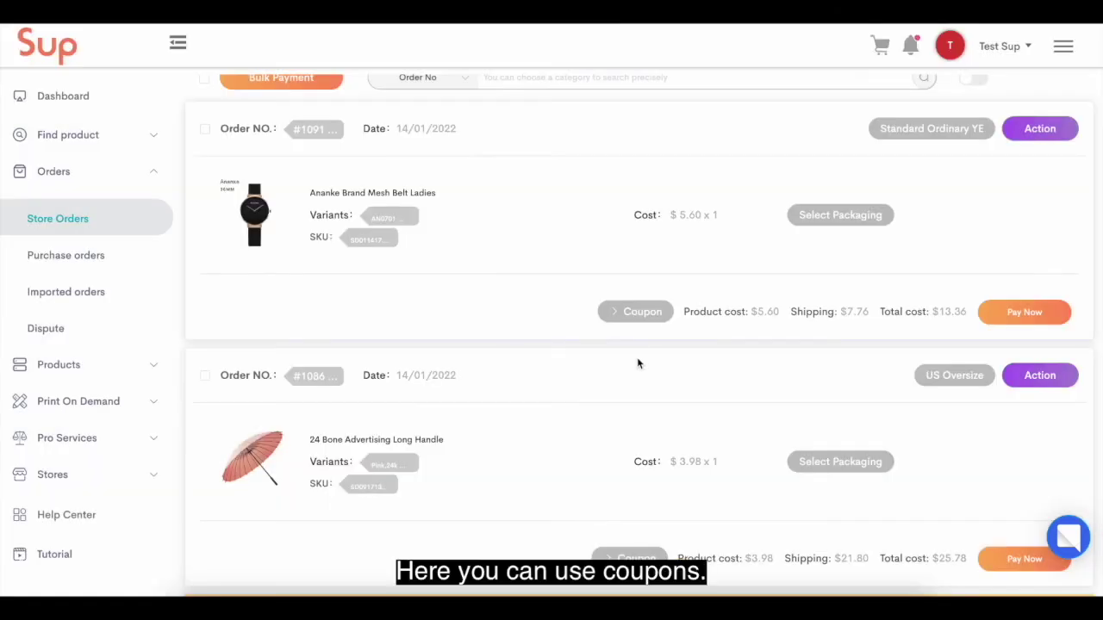
pyautogui.click(645, 312)
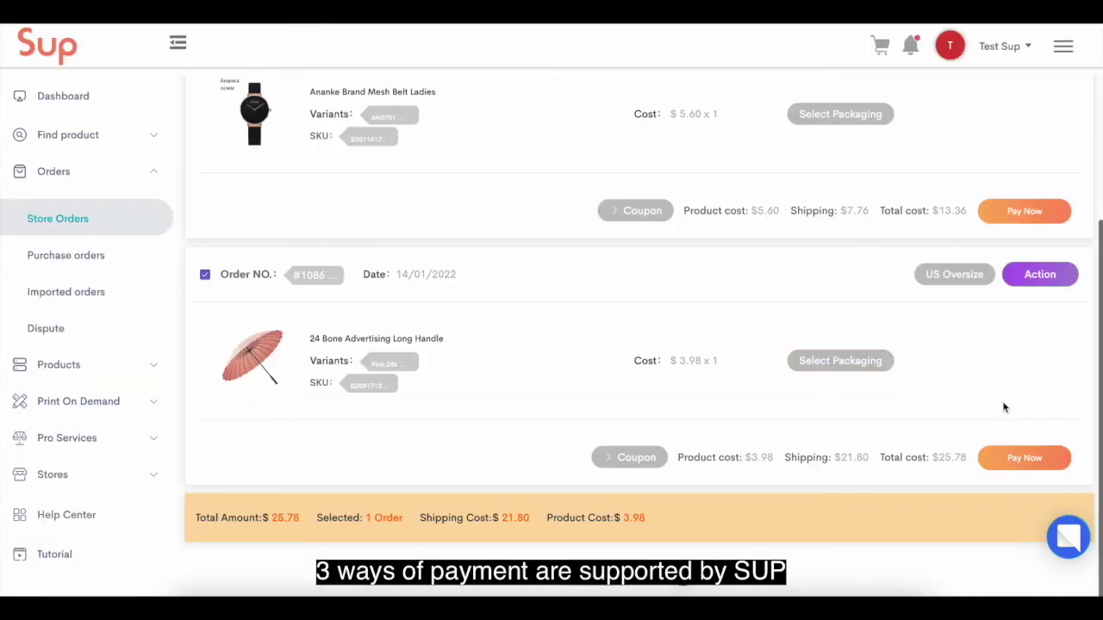
pyautogui.click(1024, 458)
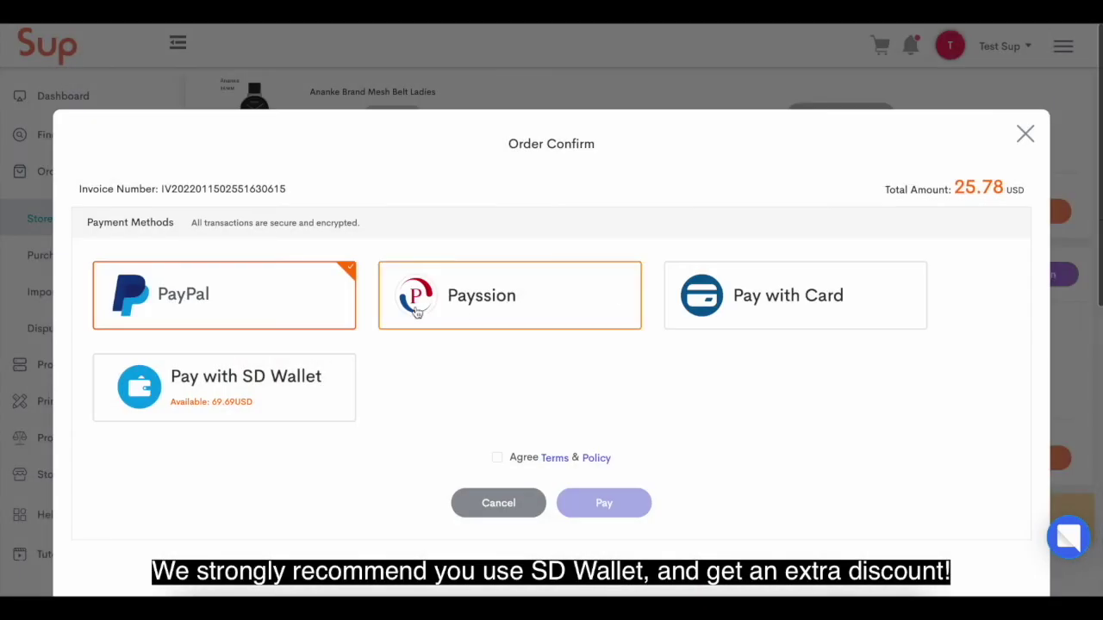
pyautogui.click(272, 387)
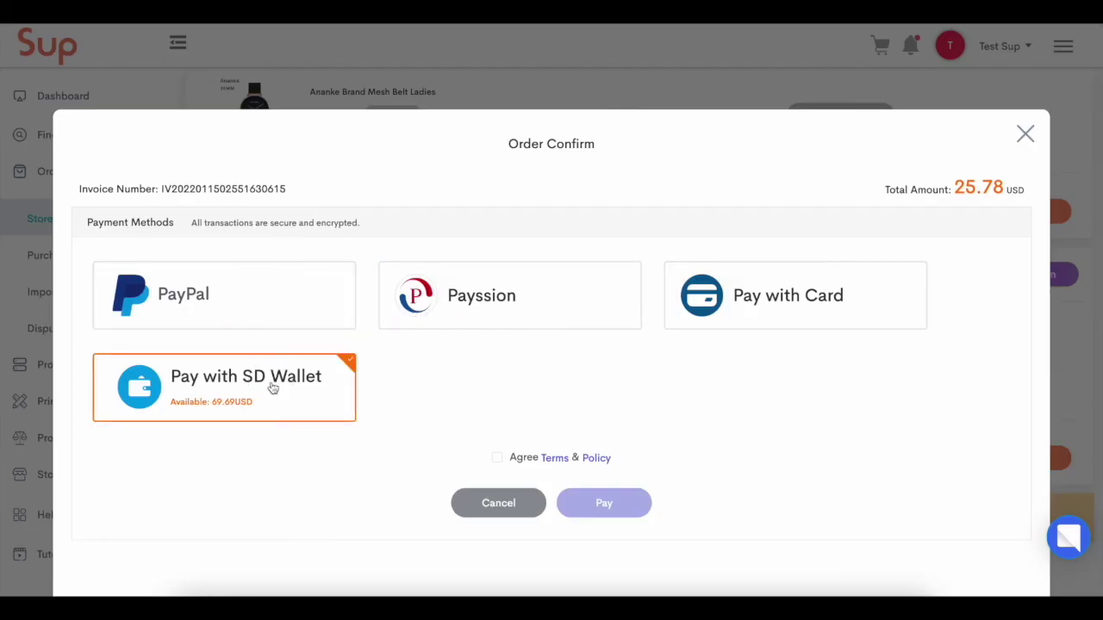
pyautogui.click(497, 458)
pyautogui.click(615, 500)
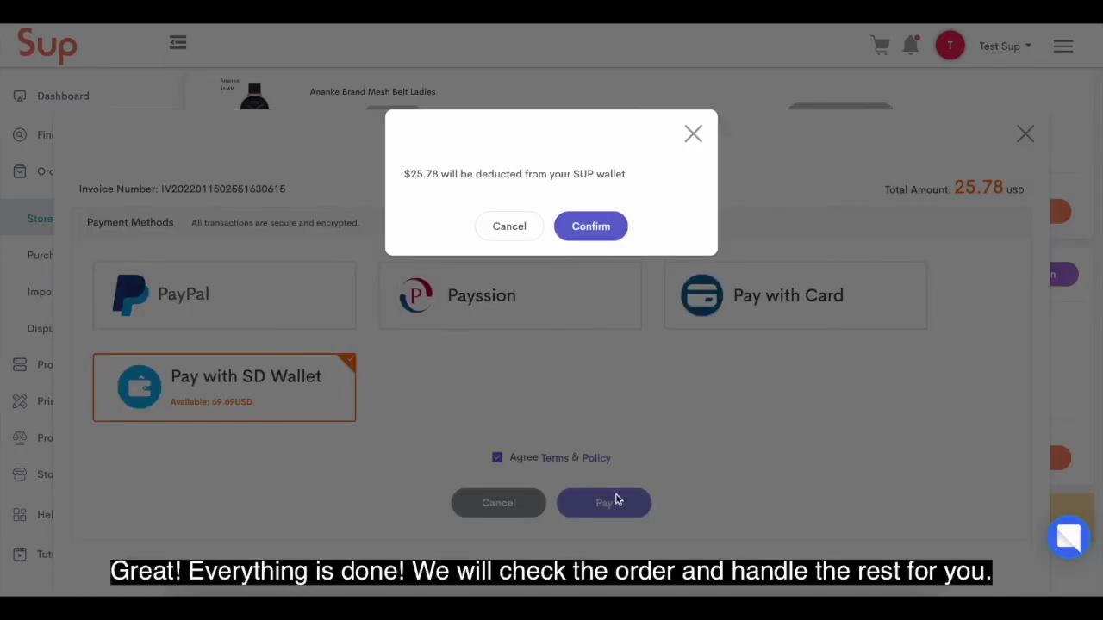
pyautogui.click(591, 225)
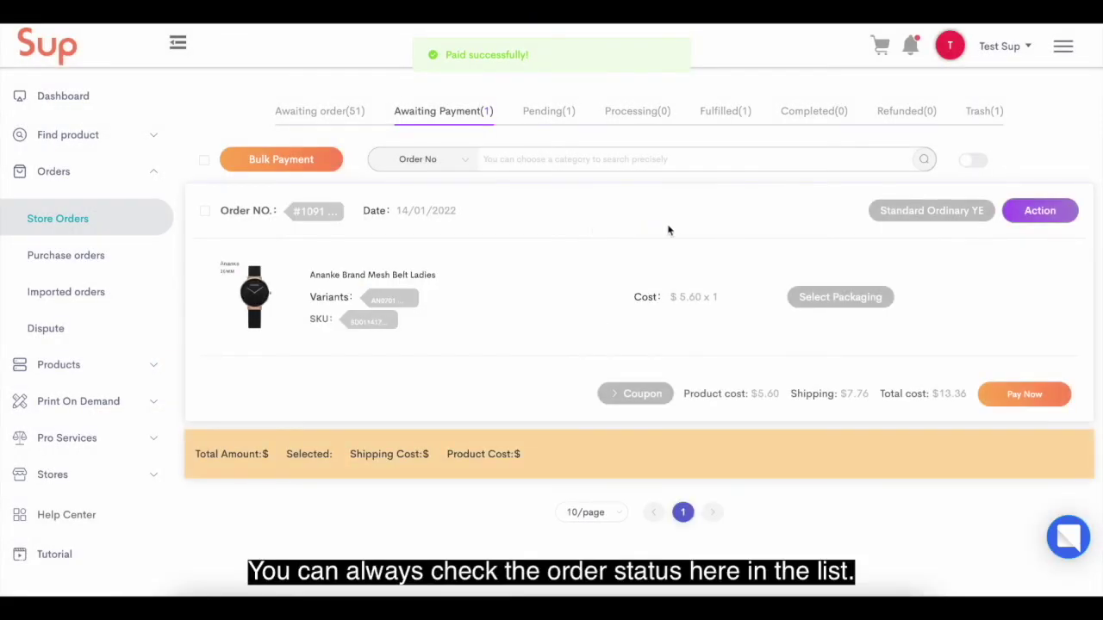
# - Switch to Pending and open the Action menu on the $25.78 umbrella order
pyautogui.click(573, 119)
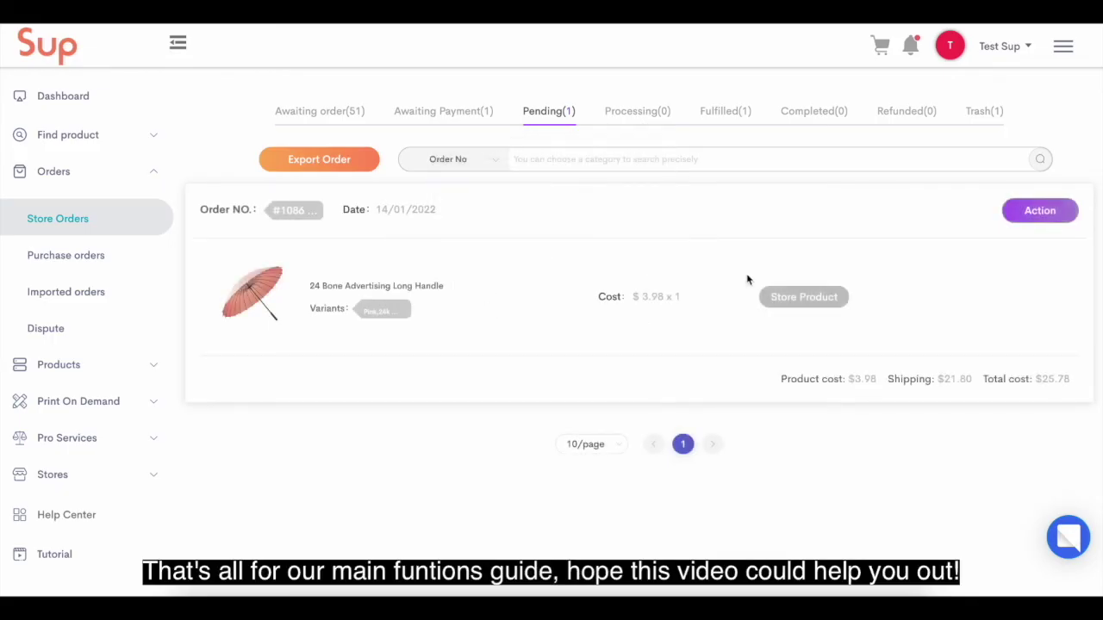
pyautogui.moveTo(807, 303)
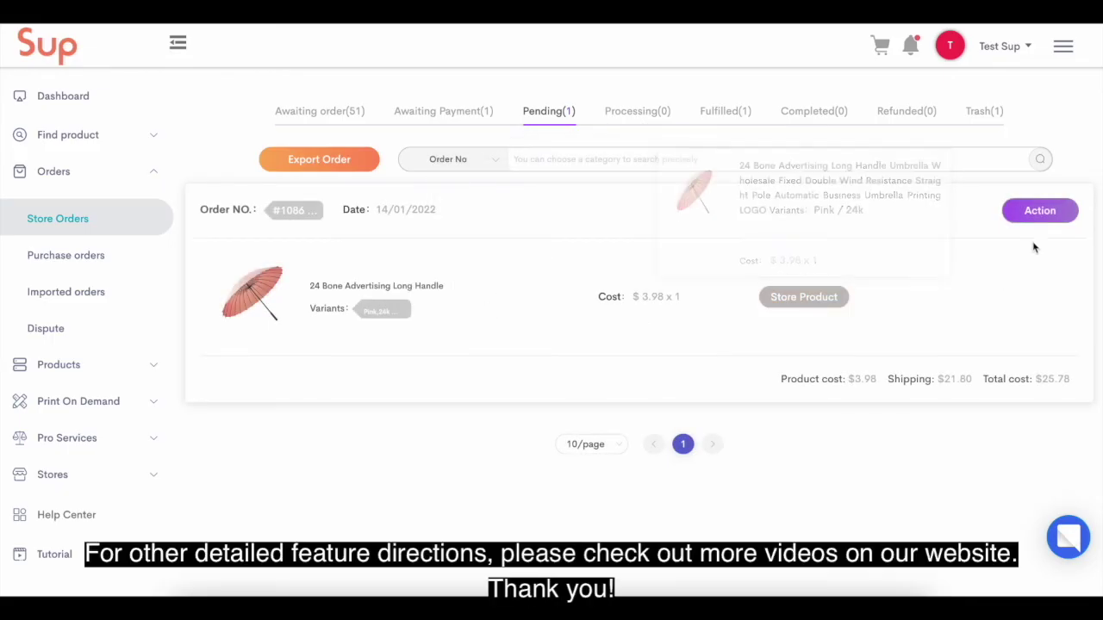
pyautogui.click(1043, 215)
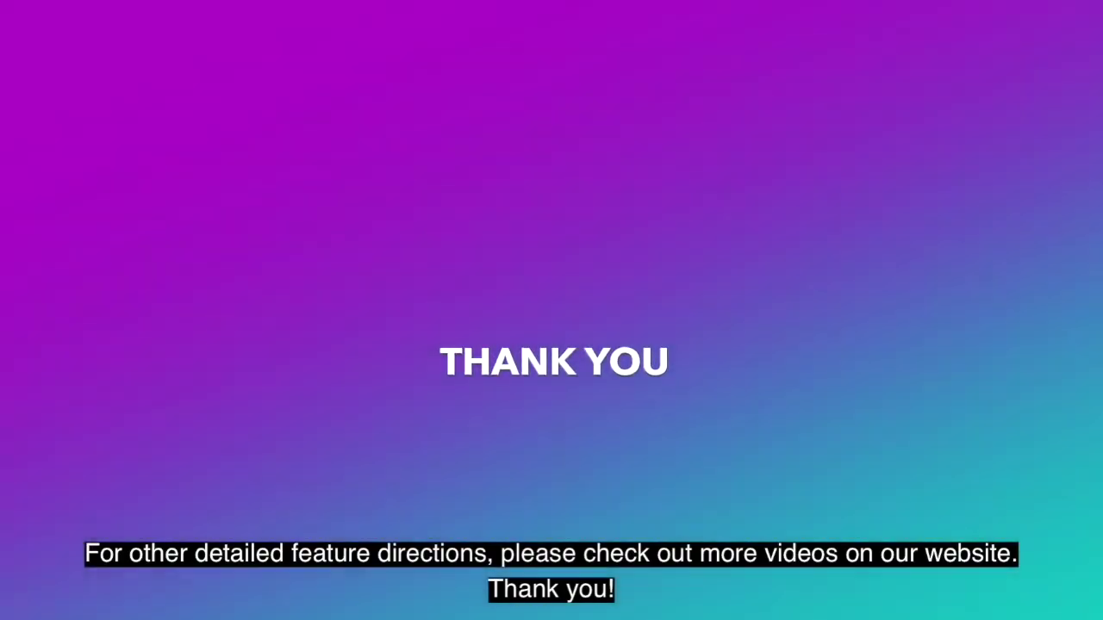